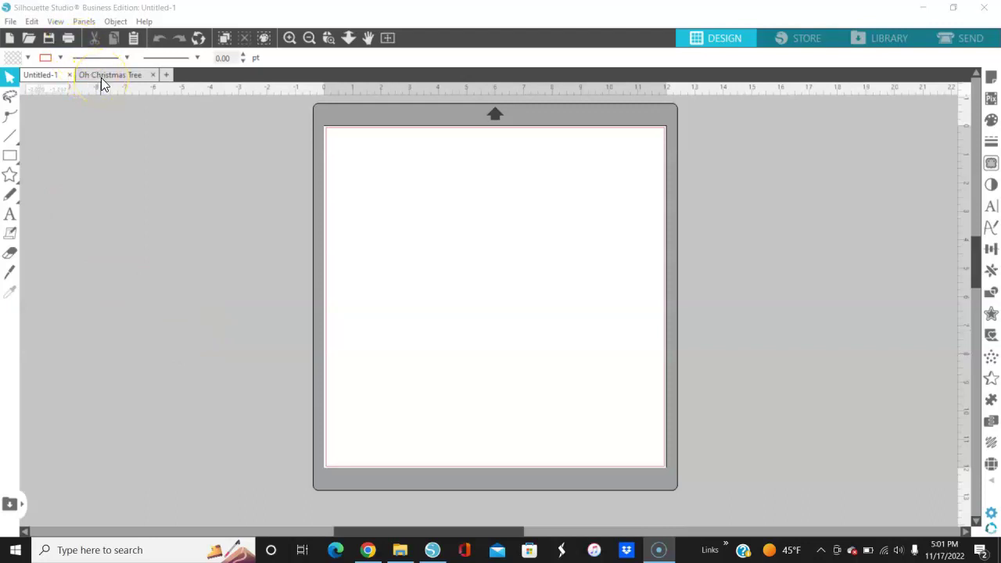
Step: Switch to the Oh Christmas Tree document and shift the tree artwork left across the mat
left_click(101, 78)
left_click(111, 75)
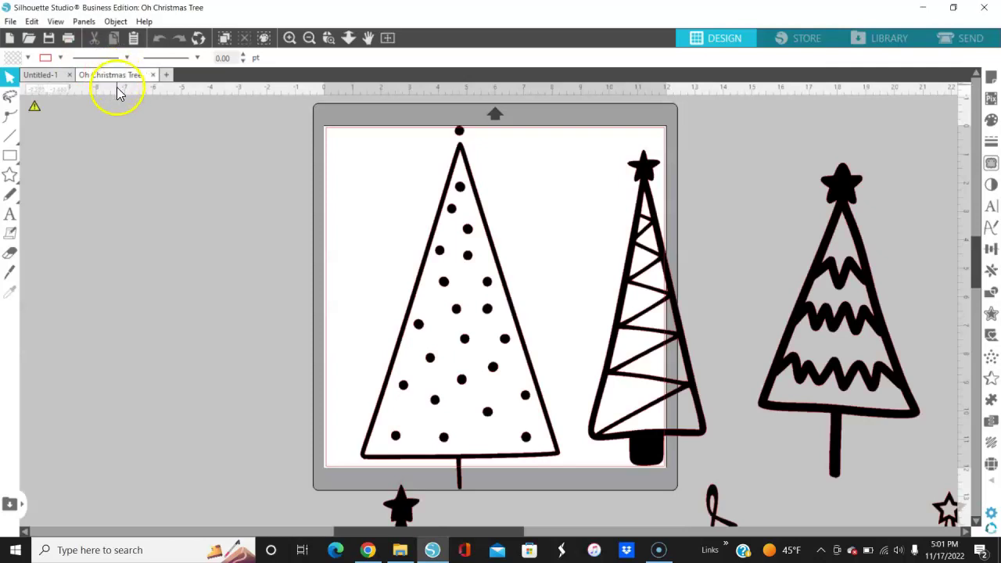
left_click_drag(436, 232, 313, 220)
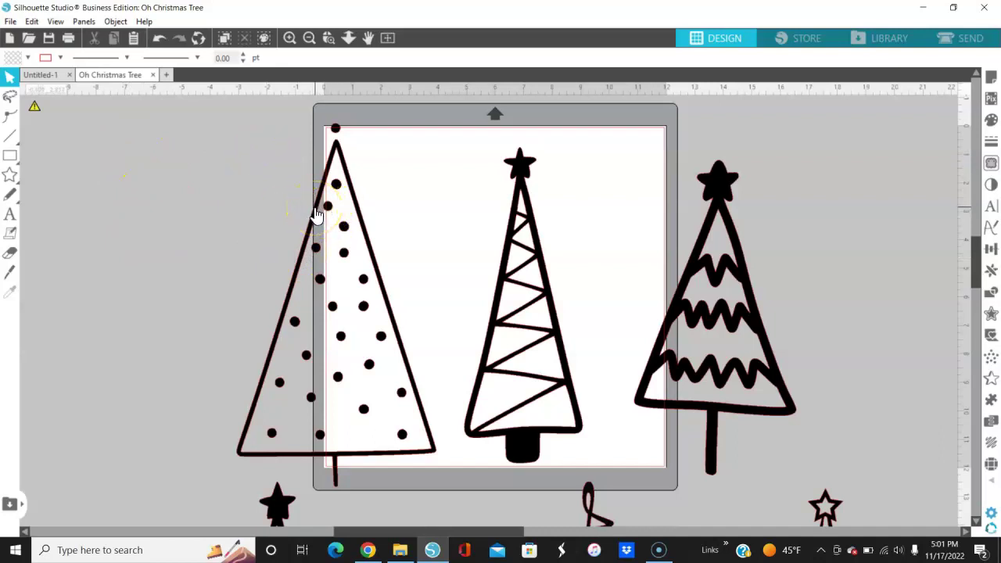
Step: Resize the tree artwork to 12 in wide by 12 in high and position it over the page
left_click(317, 216)
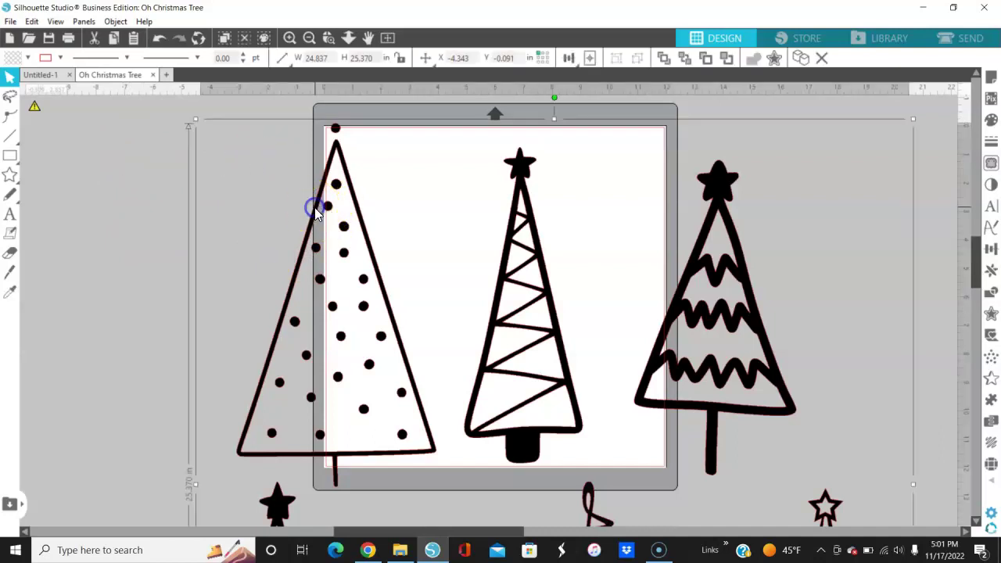
left_click(311, 58)
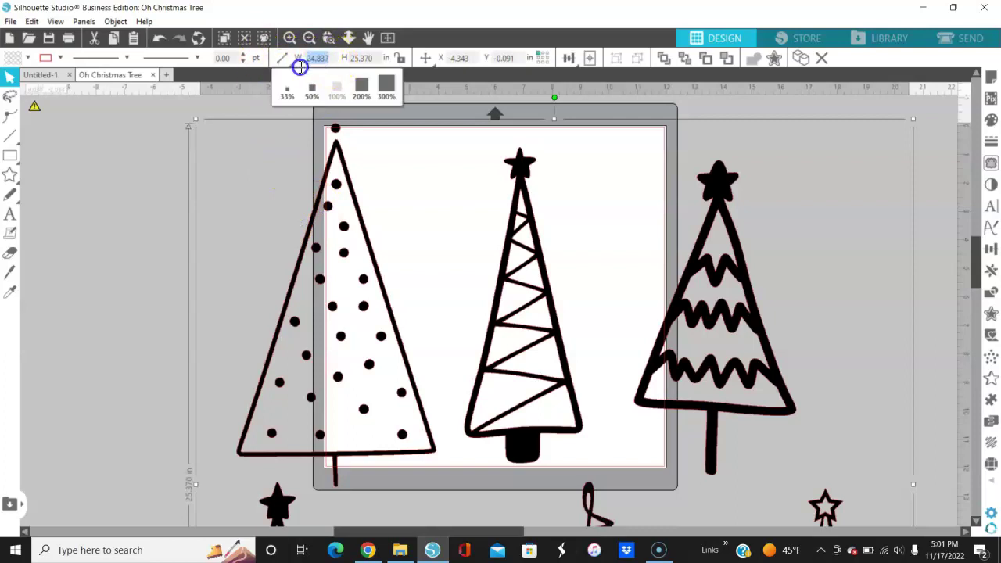
type("12.000")
key("Return")
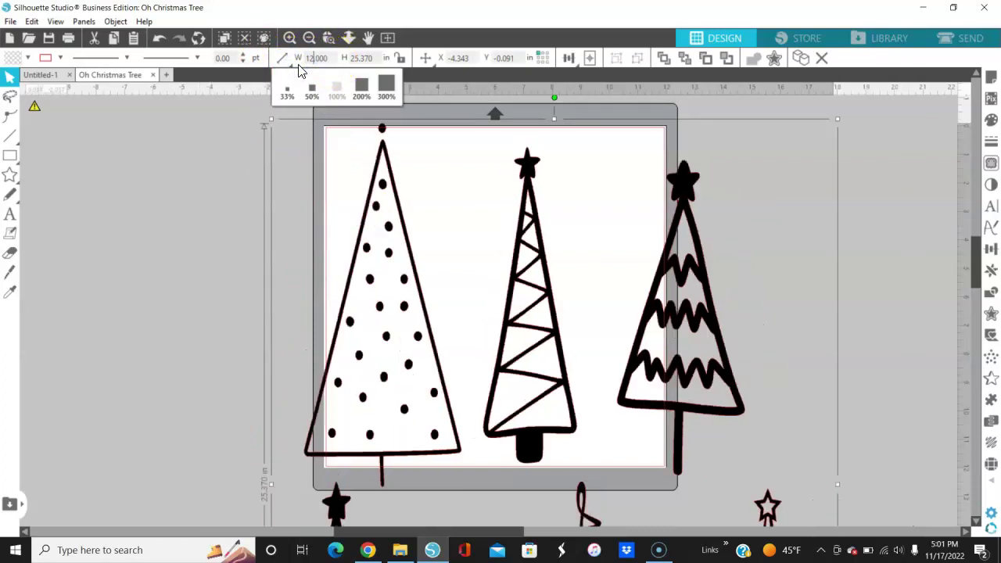
left_click(356, 58)
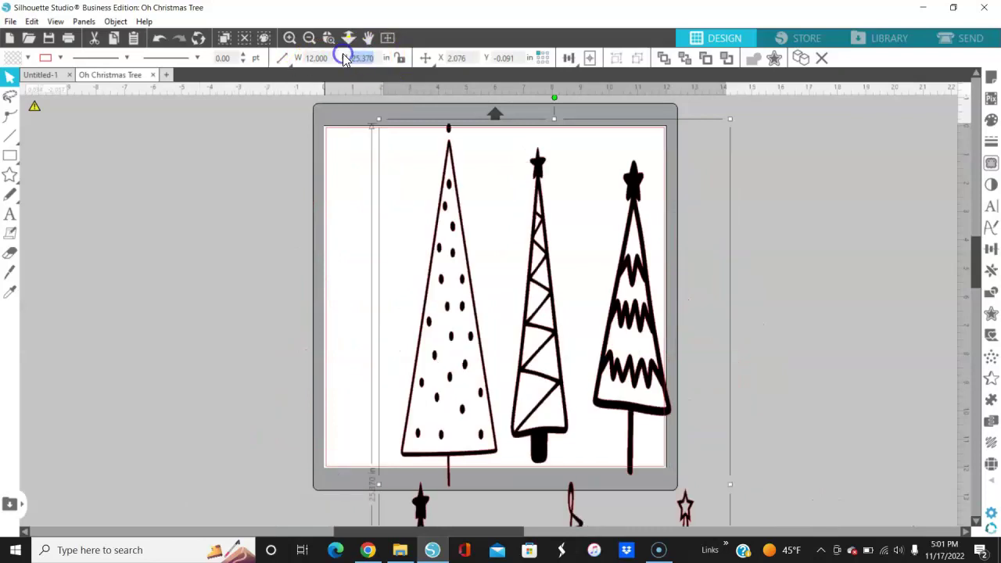
type("12.000")
key("Return")
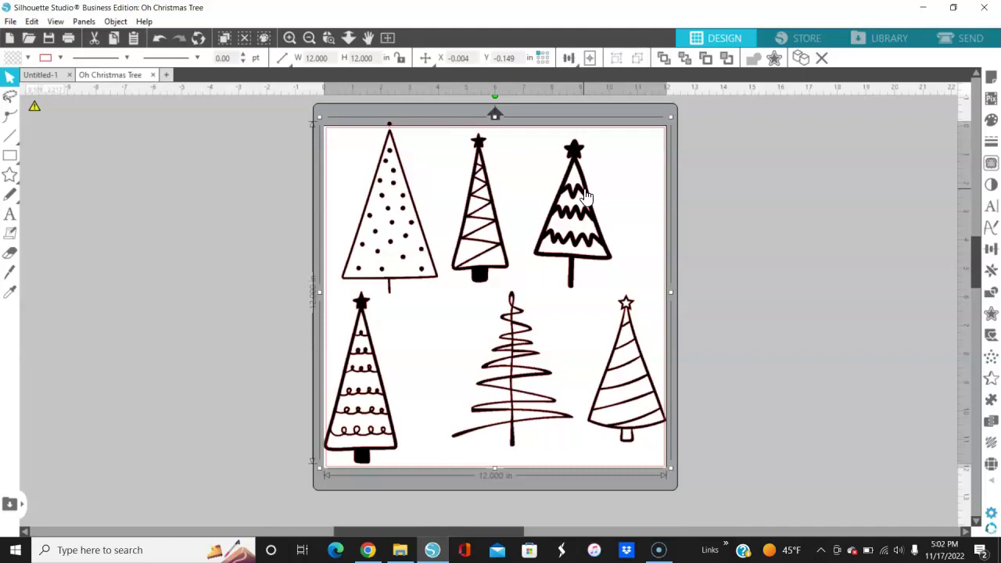
left_click(577, 225)
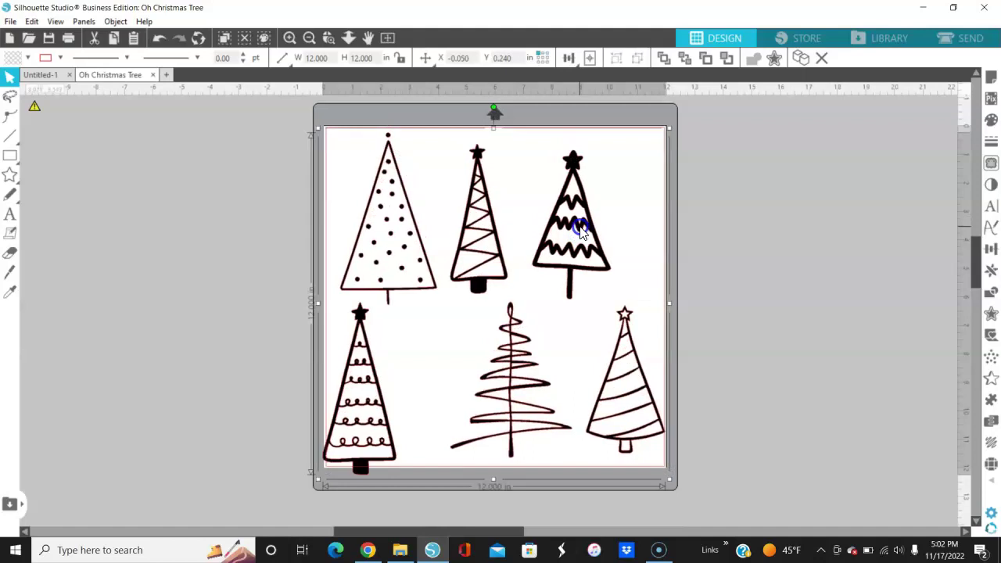
Step: Change the line colour of the tree artwork to black and deselect it
scroll(580, 227, "left", 2)
key("i")
key("v")
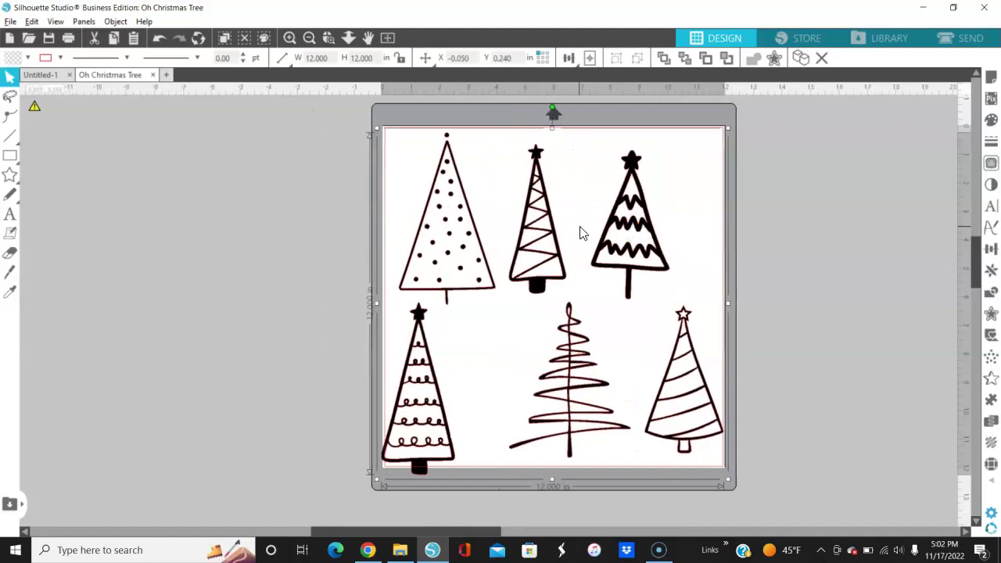
scroll(583, 231, "up", 3)
key("alt")
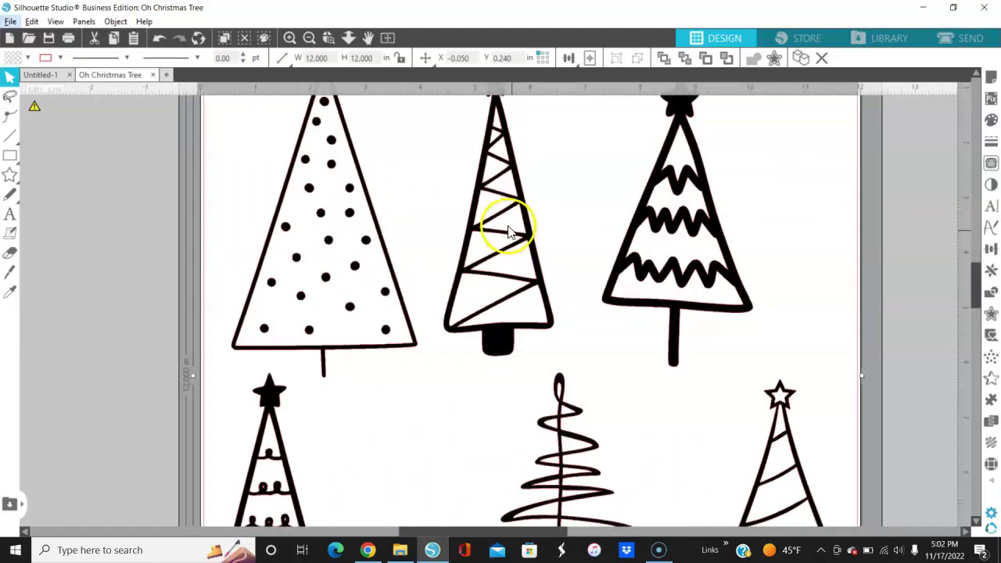
scroll(542, 248, "down", 3)
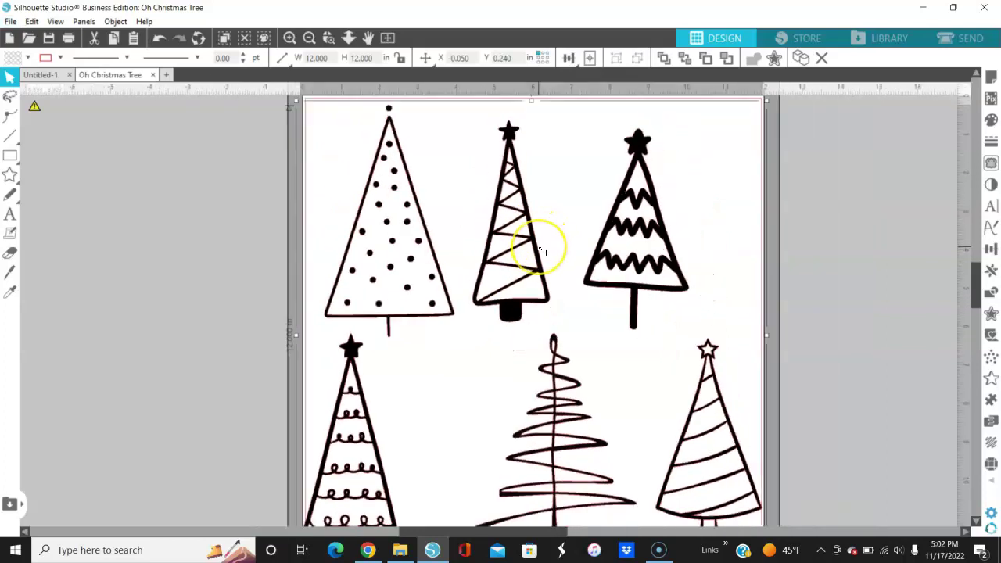
left_click(60, 57)
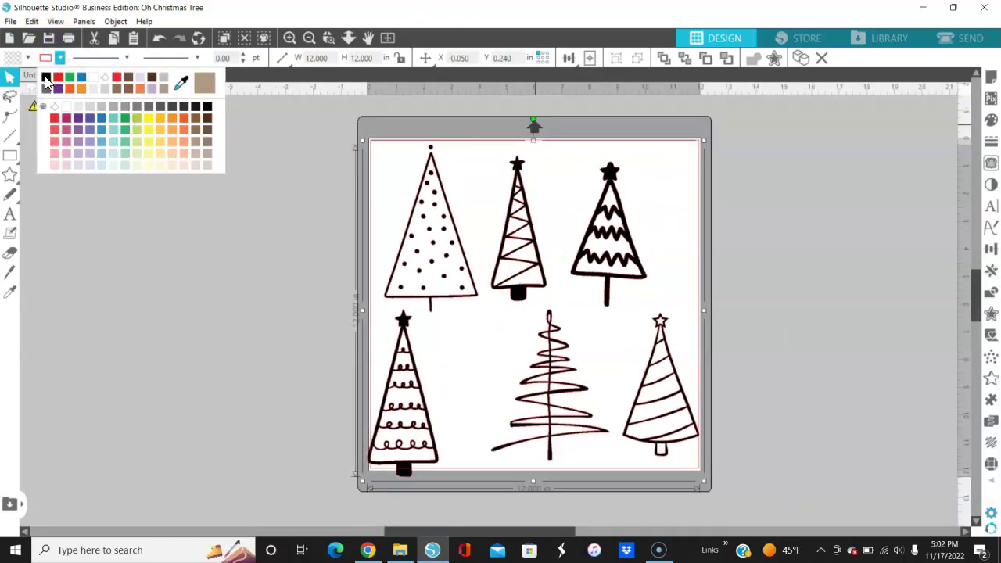
left_click(45, 76)
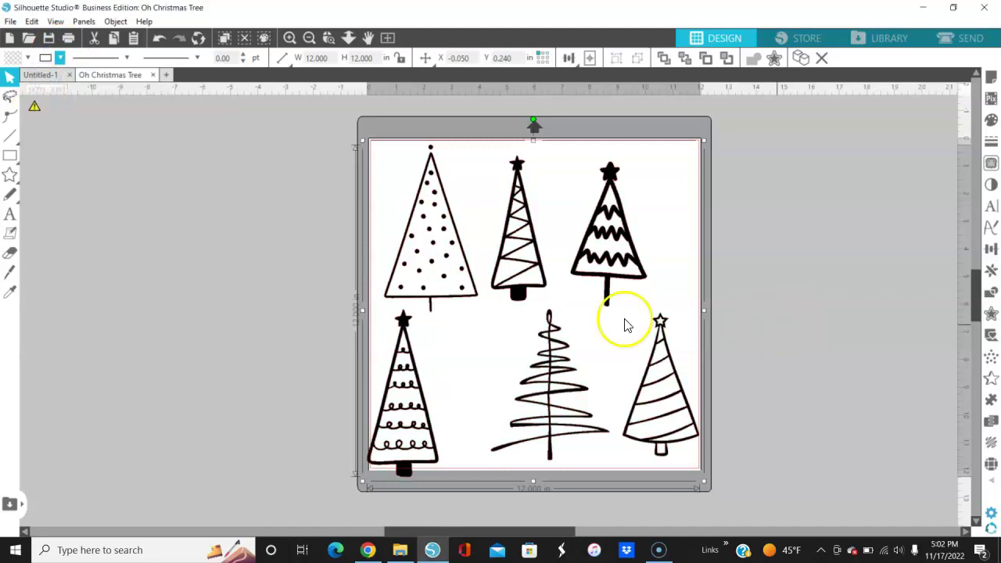
left_click(666, 252)
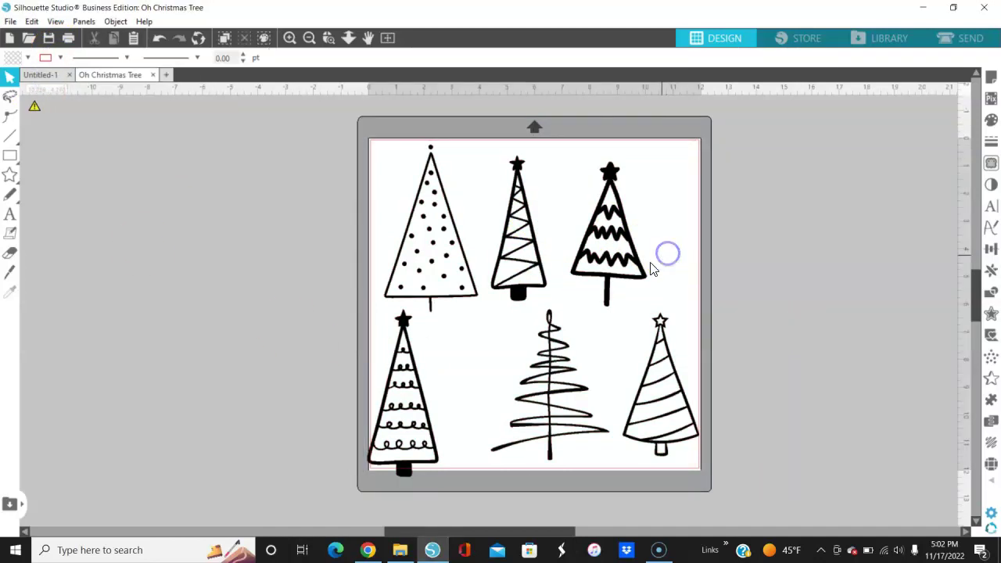
Step: Nudge the tree artwork upward so all six trees fit on the 12 x 12 in page
left_click(530, 294)
left_click_drag(498, 300, 531, 284)
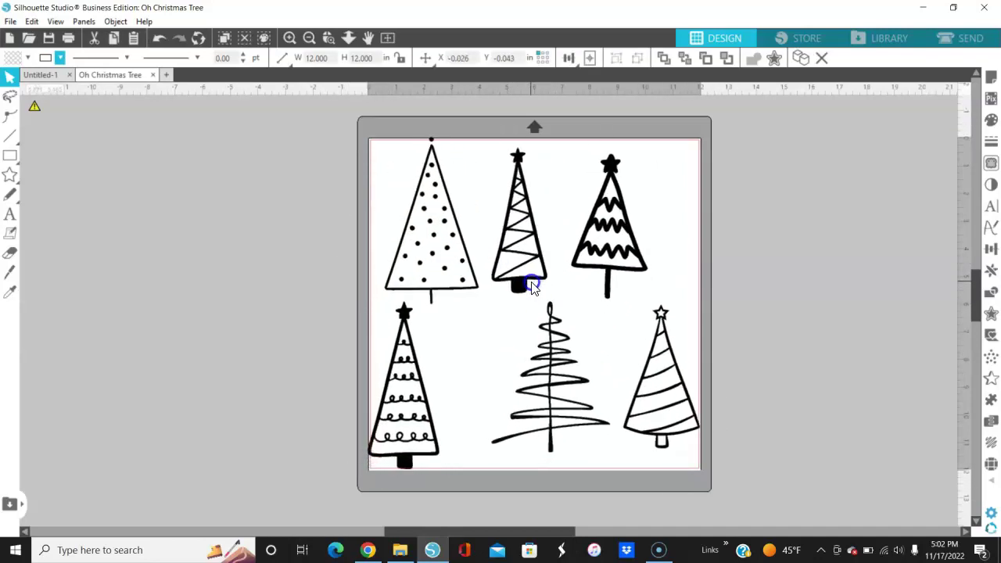
left_click(532, 284)
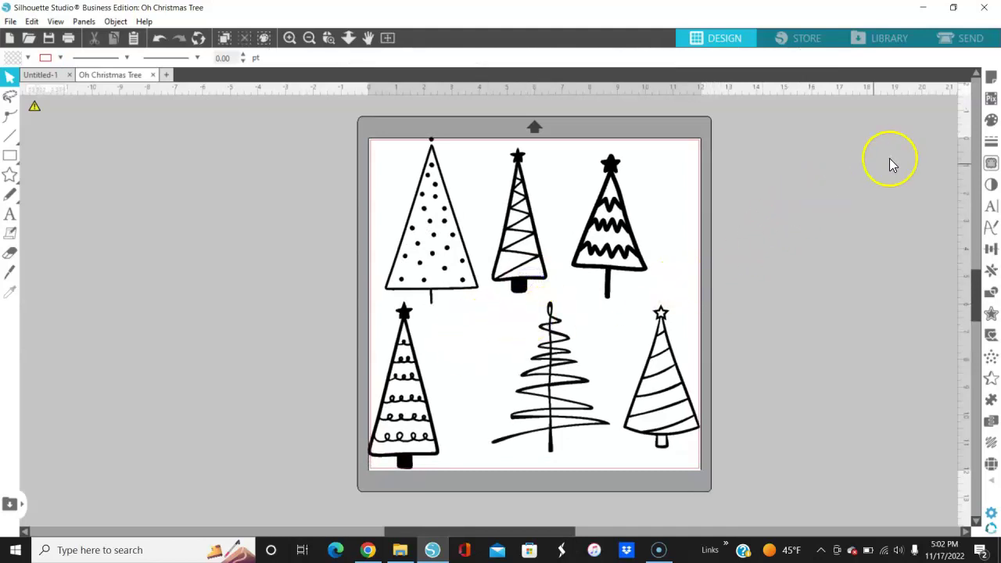
Step: Trace all six trees using a trace area covering the whole page and the standard Trace style
left_click(991, 165)
left_click(858, 153)
left_click(851, 153)
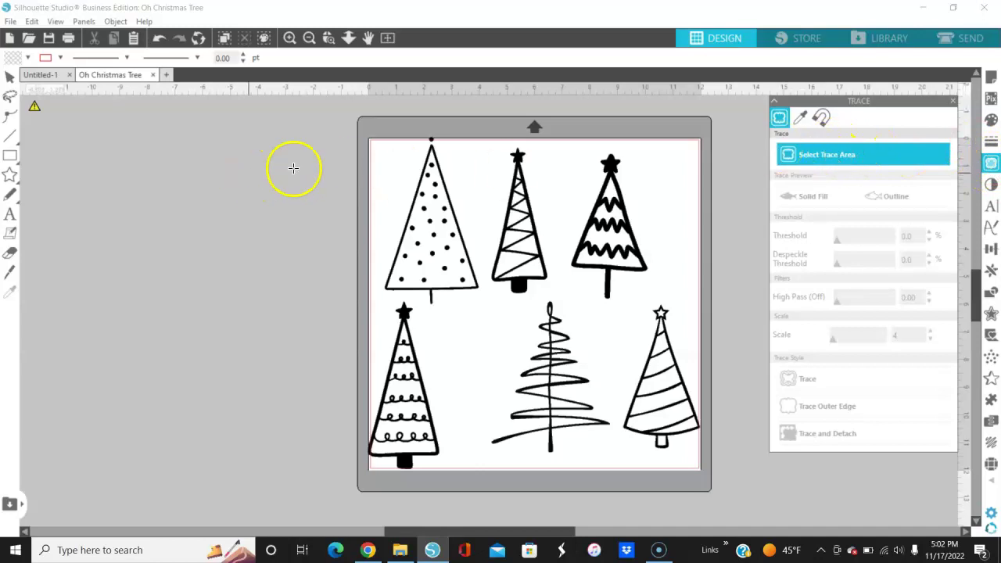
mouse_move(359, 124)
left_mouse_down()
mouse_move(438, 460)
mouse_move(525, 467)
mouse_move(642, 501)
mouse_move(710, 494)
mouse_move(706, 486)
left_mouse_up()
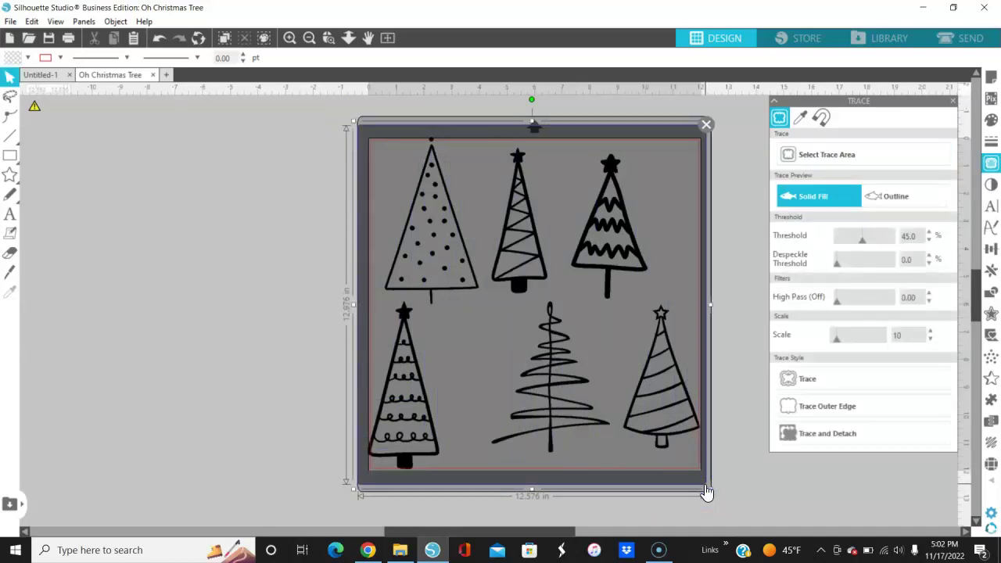
left_click(801, 384)
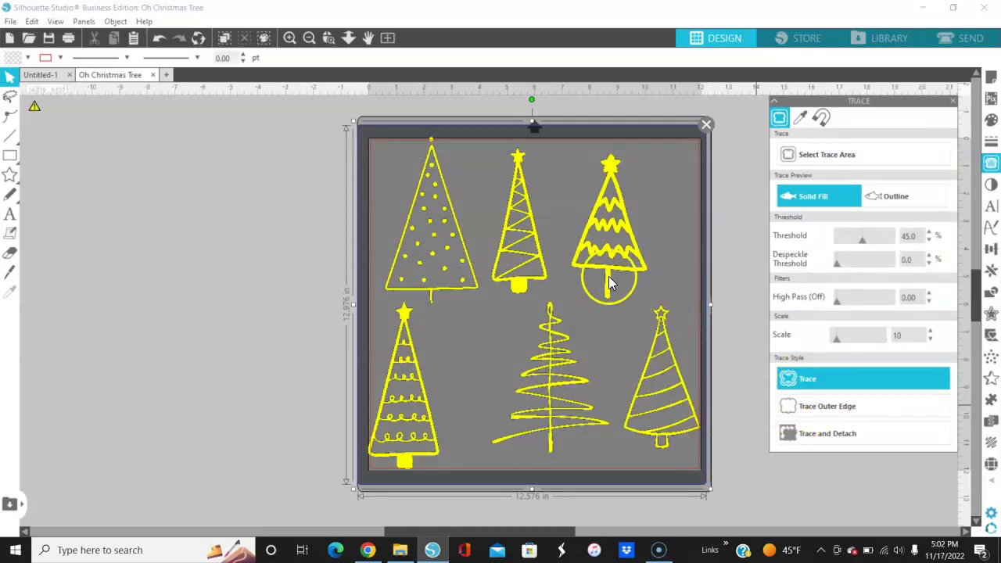
Step: Move the original black artwork off the traced outlines to the left of the mat and delete it
mouse_move(585, 282)
left_mouse_down()
mouse_move(447, 297)
mouse_move(323, 294)
mouse_move(216, 287)
mouse_move(138, 261)
mouse_move(240, 259)
left_mouse_up()
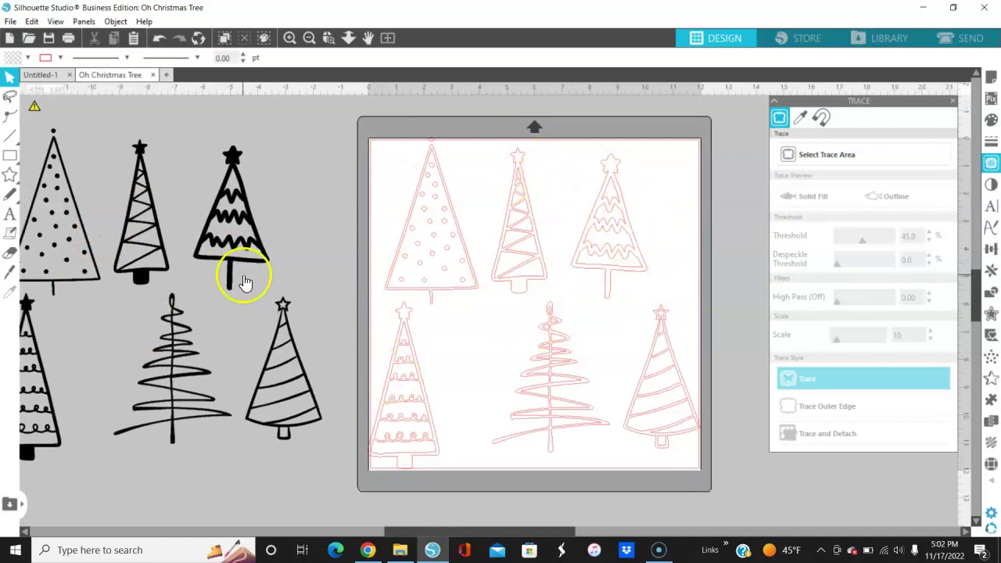
left_click(237, 248)
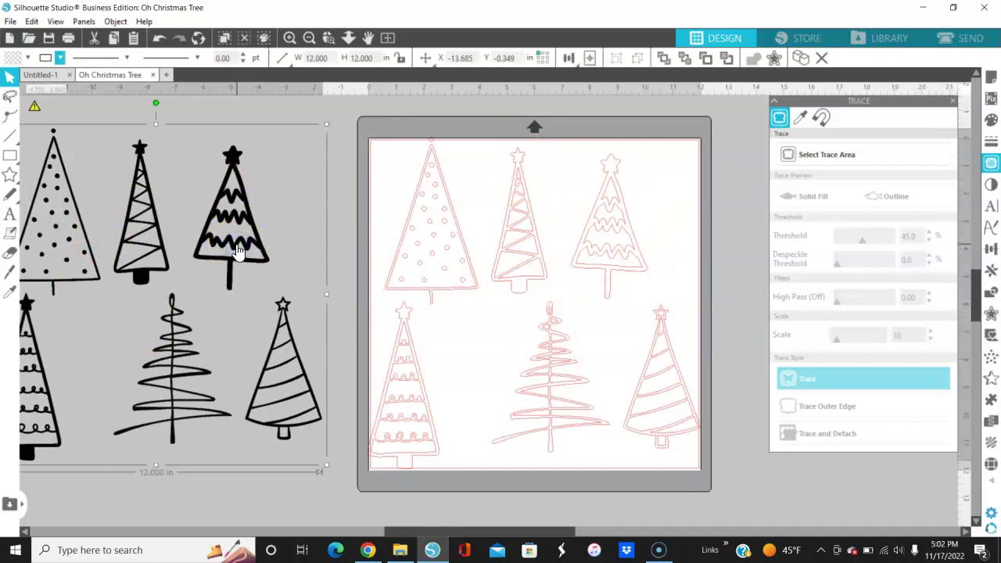
key("Delete")
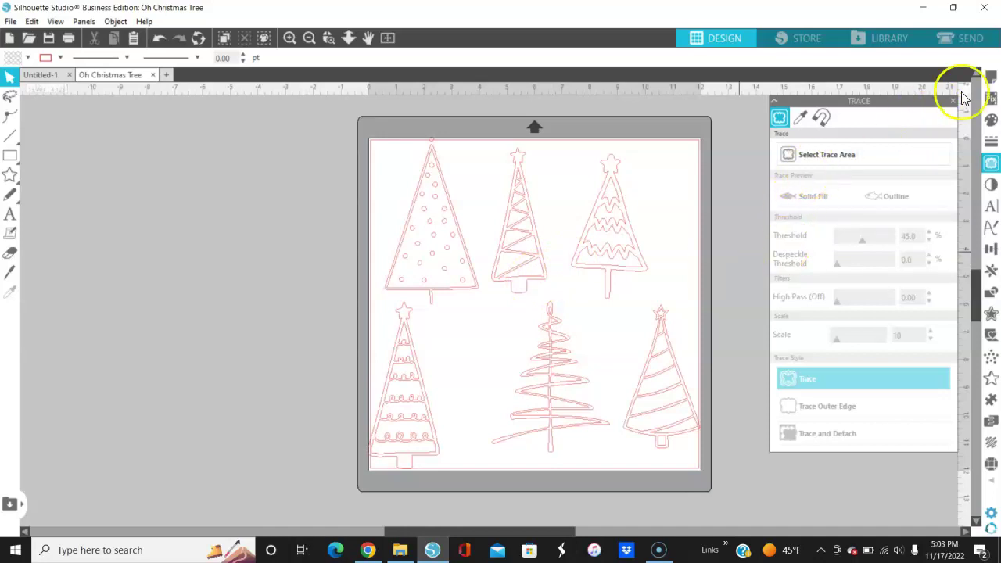
Step: Set up the page with a custom media size 5.5 in high and the machine set to None
left_click(992, 79)
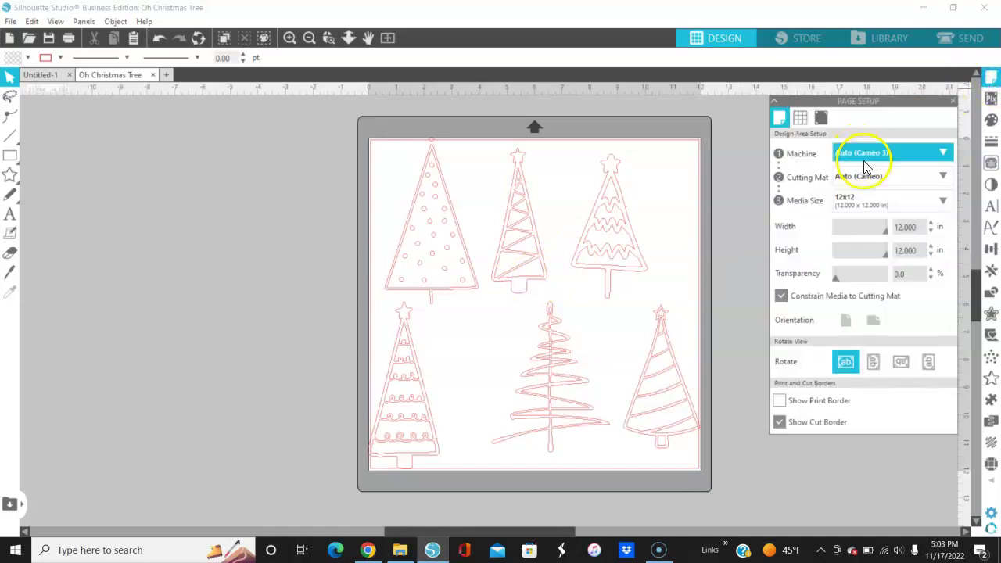
left_click(870, 202)
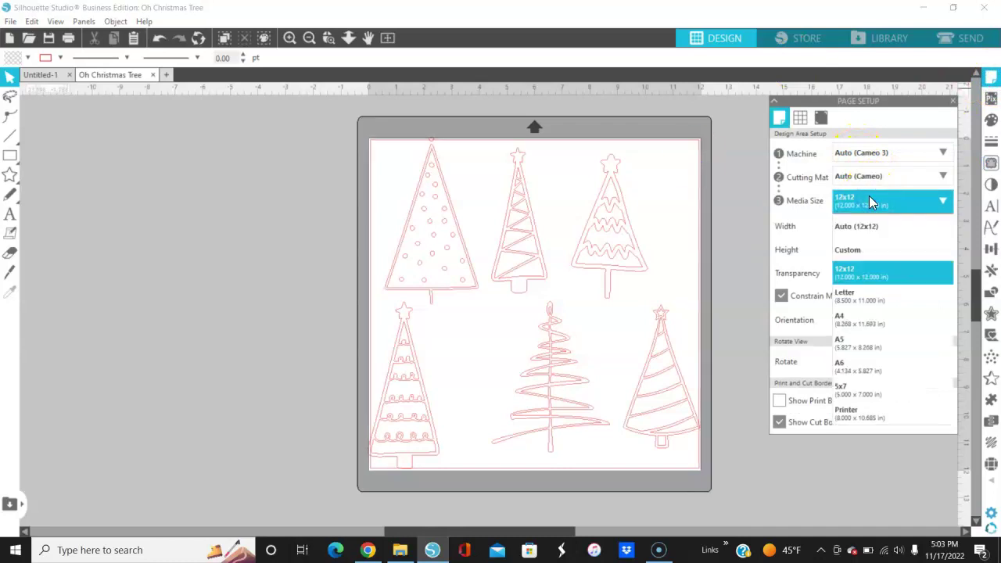
left_click(868, 249)
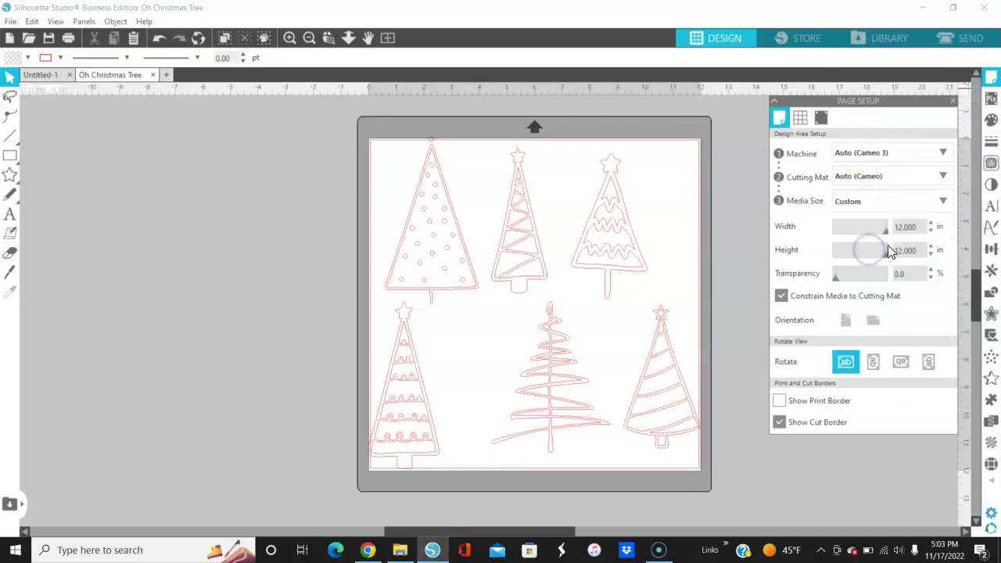
left_click(906, 236)
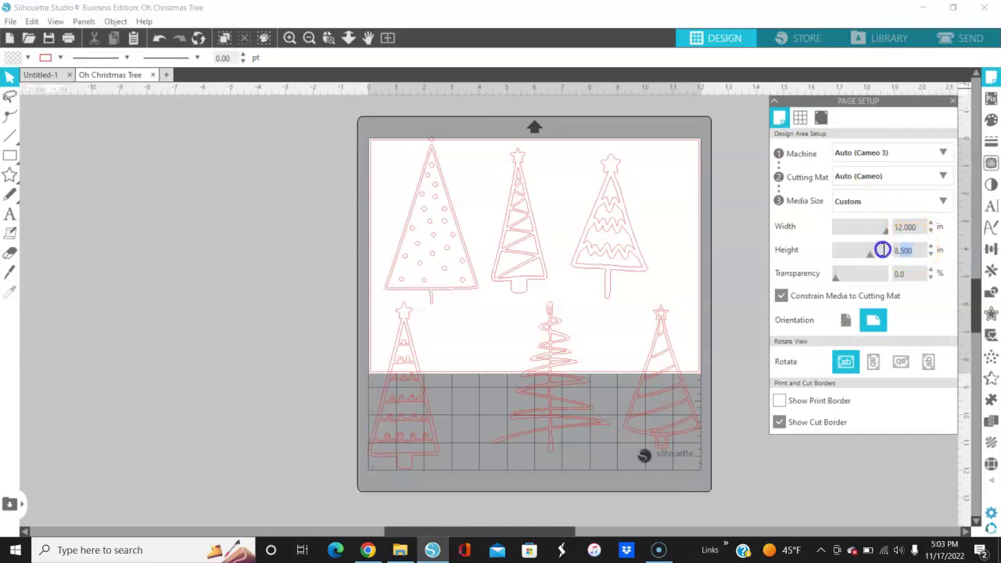
type("5.5")
key("Return")
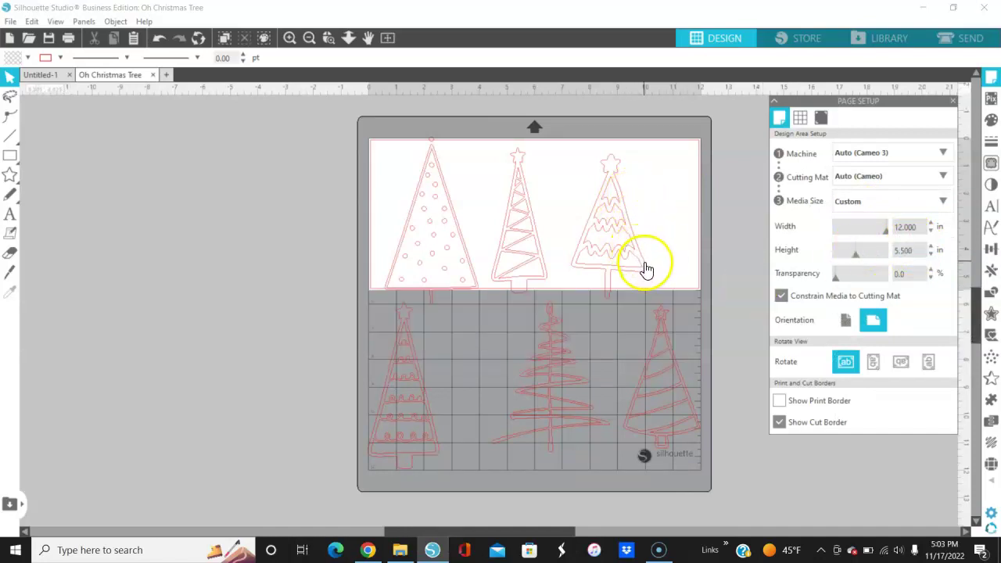
left_click(901, 161)
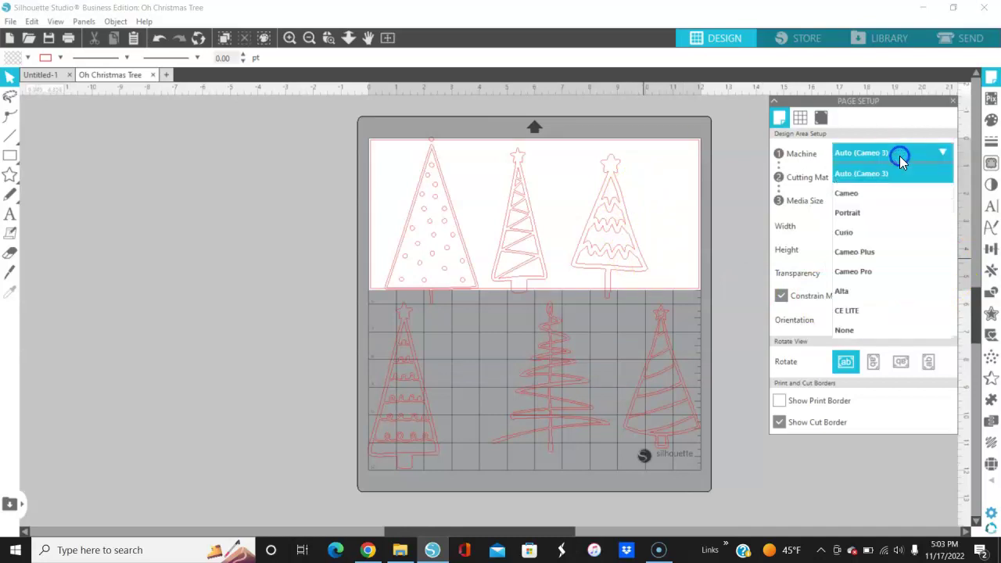
left_click(873, 331)
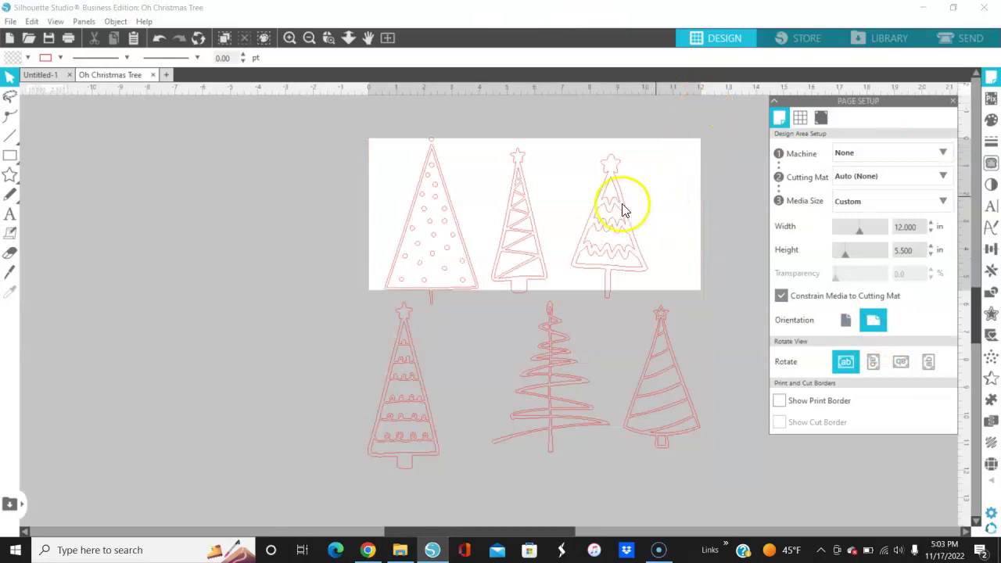
Step: Move the traced tree outlines off the page into the empty area on its left
left_click_drag(618, 212, 323, 221)
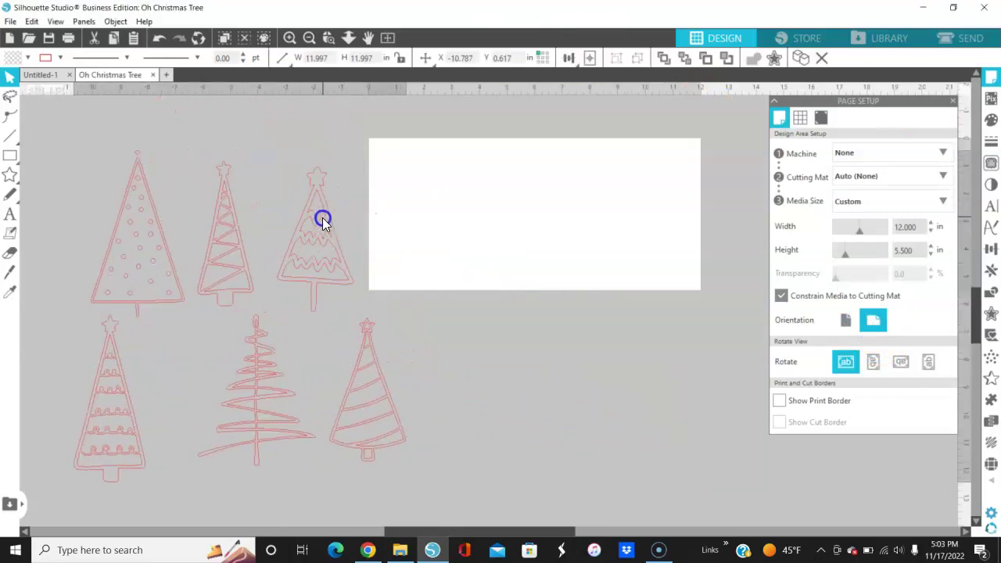
left_click_drag(566, 527, 503, 527)
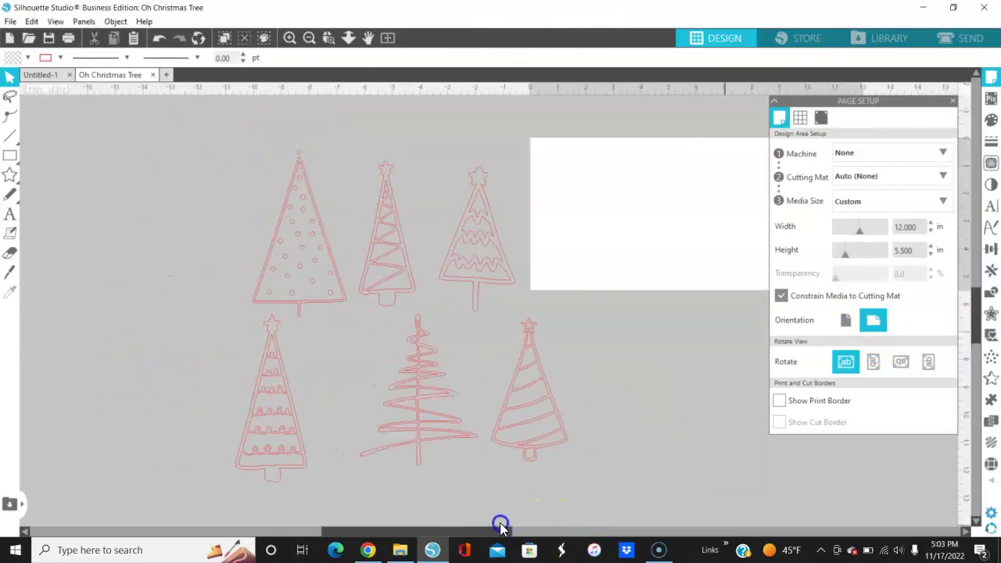
left_click_drag(496, 264, 476, 243)
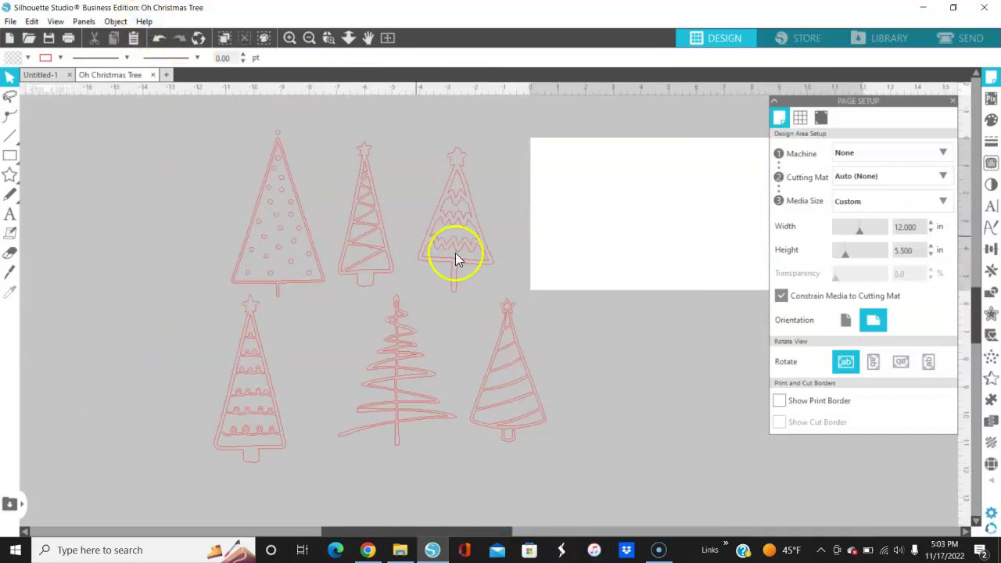
Step: Release the compound path of the traced trees and deselect the resulting shapes
left_click(293, 196)
right_click(294, 197)
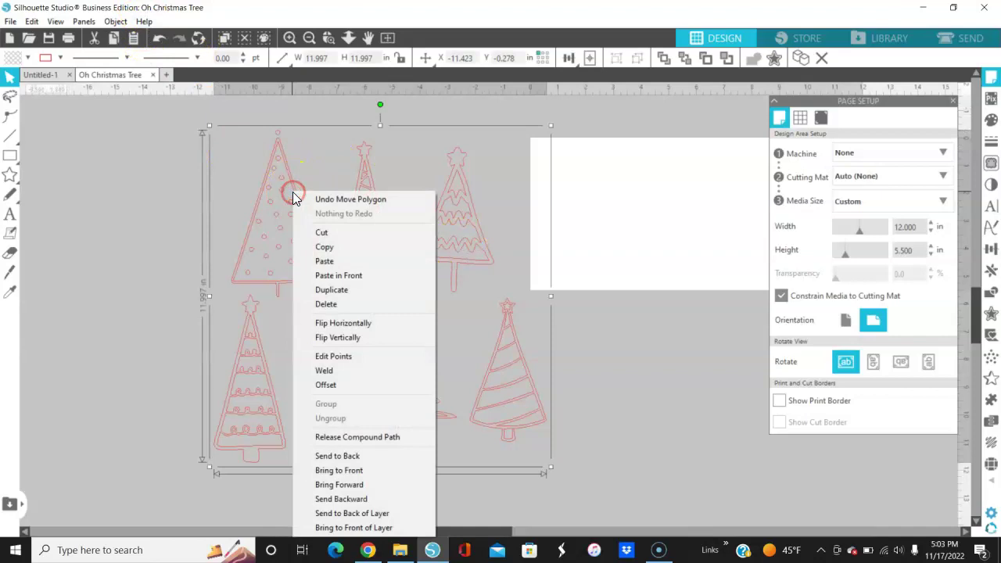
left_click(330, 436)
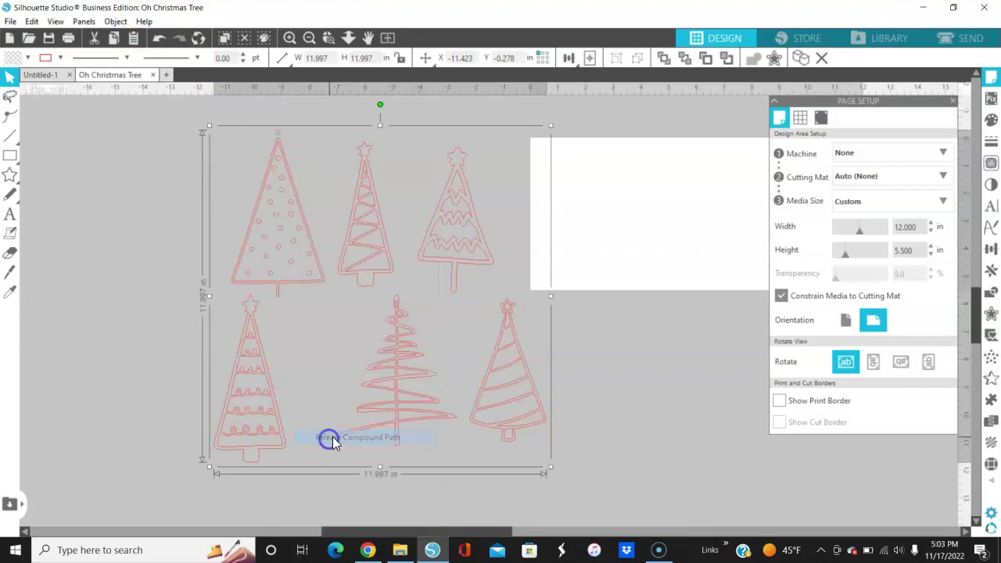
left_click(639, 375)
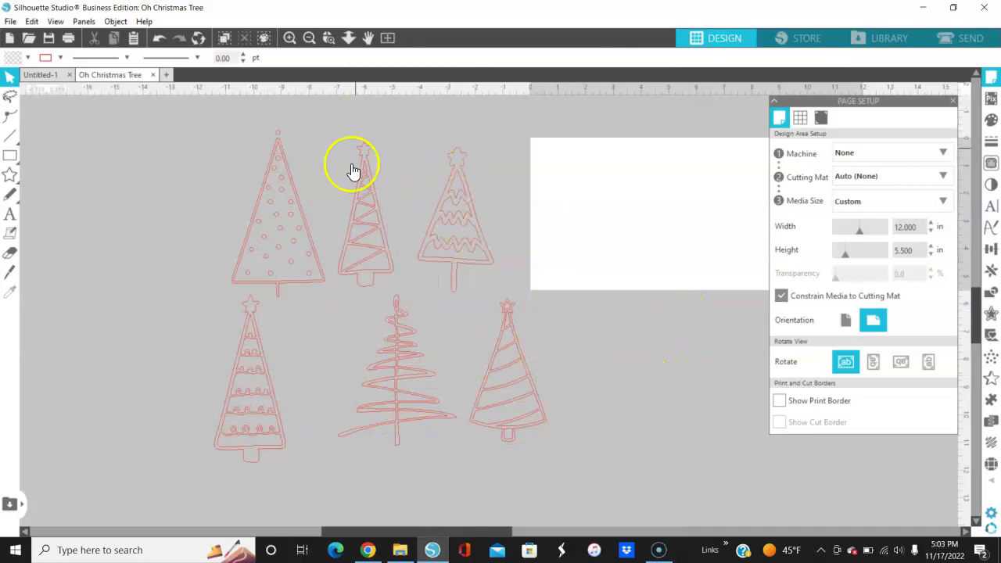
mouse_move(428, 212)
left_mouse_down()
mouse_move(446, 226)
mouse_move(558, 217)
mouse_move(442, 226)
mouse_move(514, 221)
mouse_move(504, 223)
left_mouse_up()
key("ctrl+z")
key("ctrl+z")
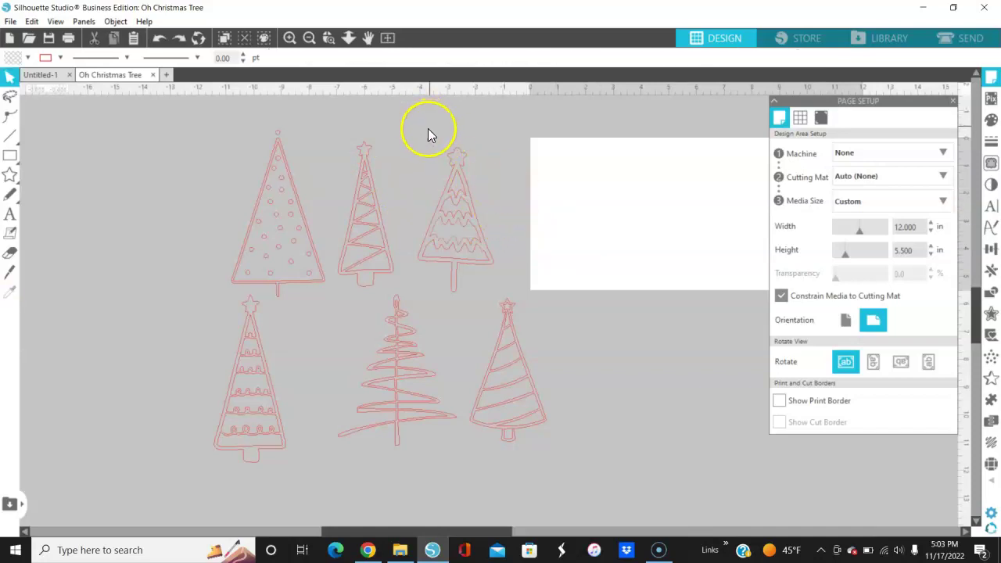
left_click(278, 221)
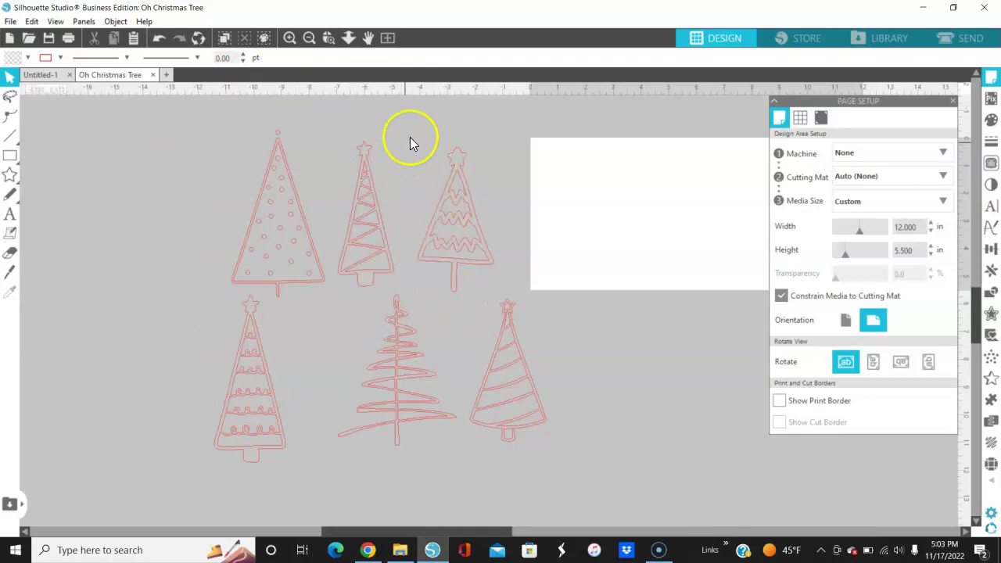
Step: Combine all shapes of the wavy-garland tree into a compound path and move that tree onto the page
left_click_drag(431, 139, 494, 307)
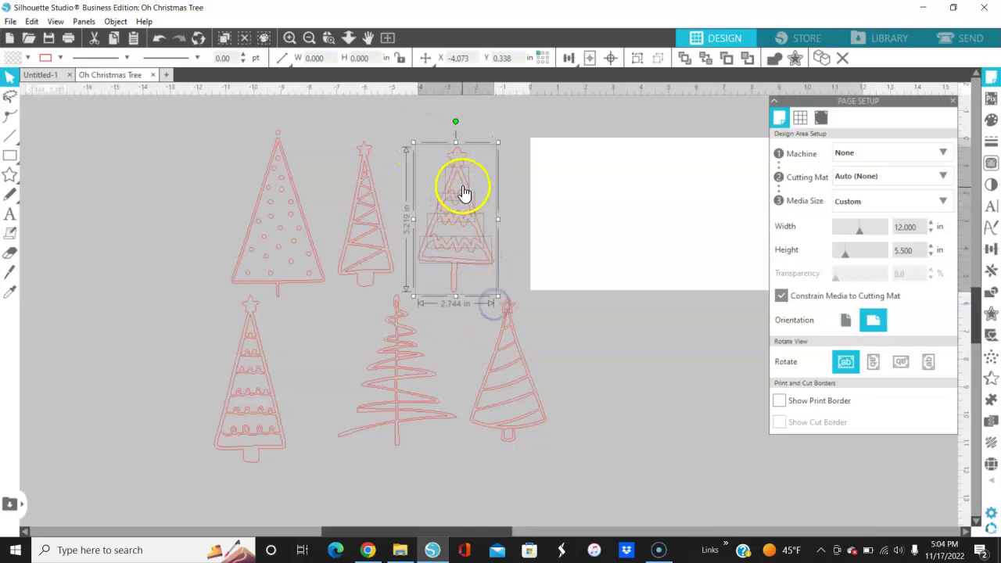
right_click(460, 220)
left_click(501, 438)
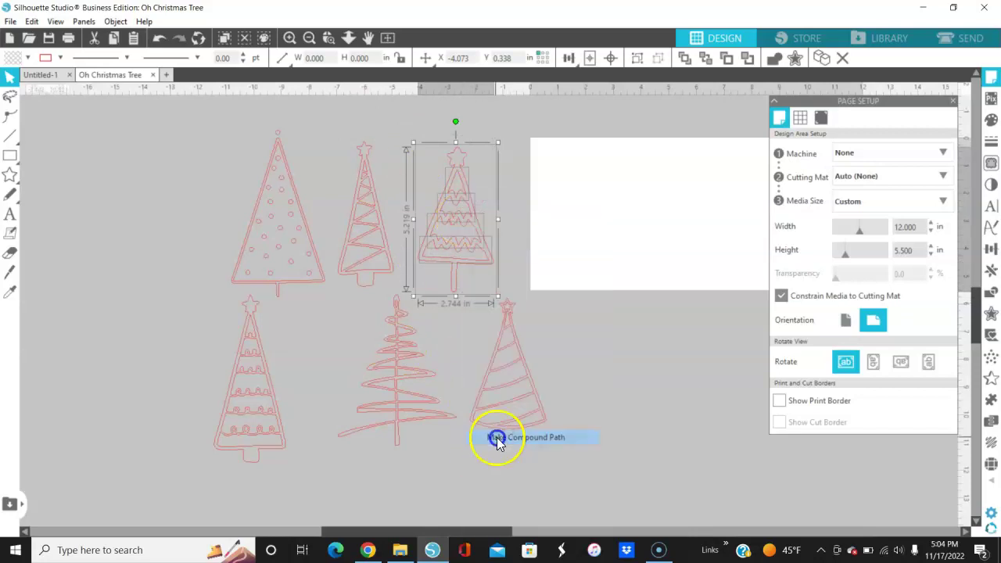
left_click_drag(470, 242, 706, 235)
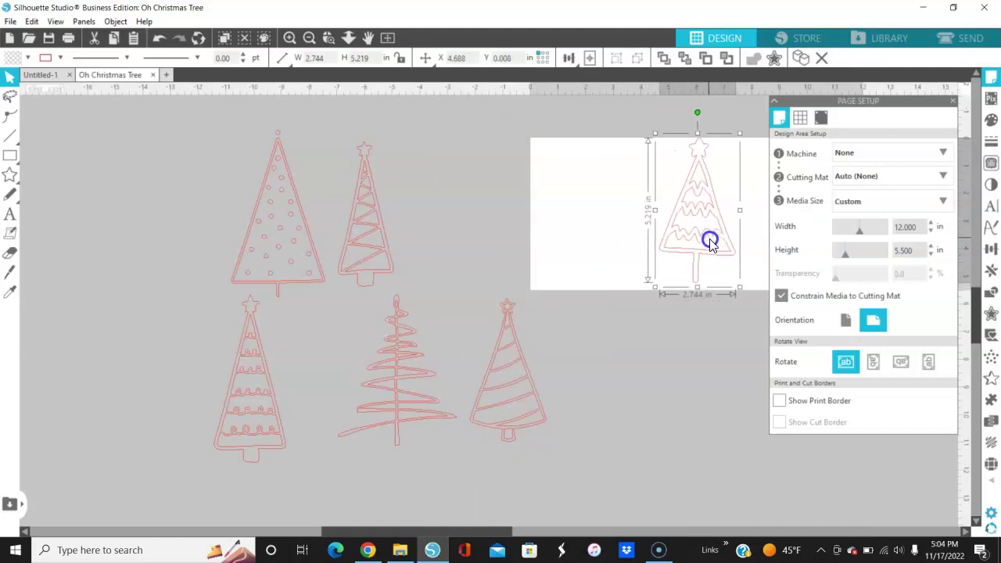
Step: Make the diagonally striped tree a compound path and move it onto the page beside the wavy-garland tree
left_click(483, 423)
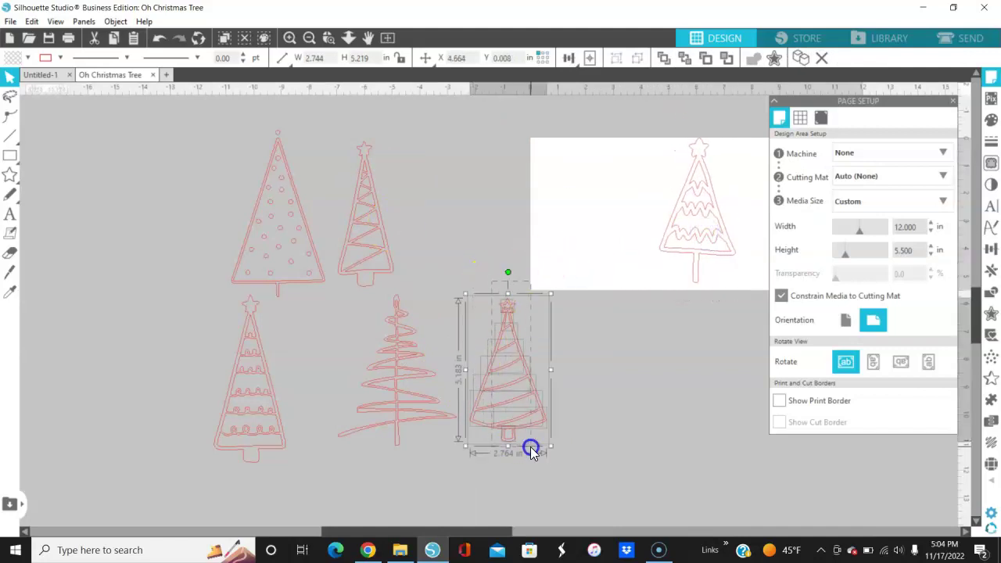
left_click_drag(531, 451, 543, 452)
right_click(532, 404)
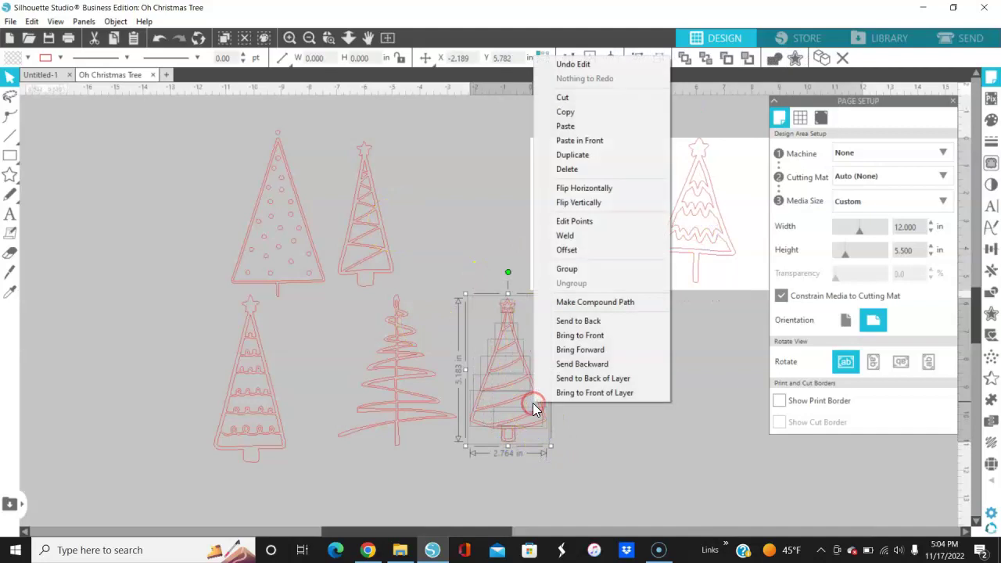
left_click(579, 303)
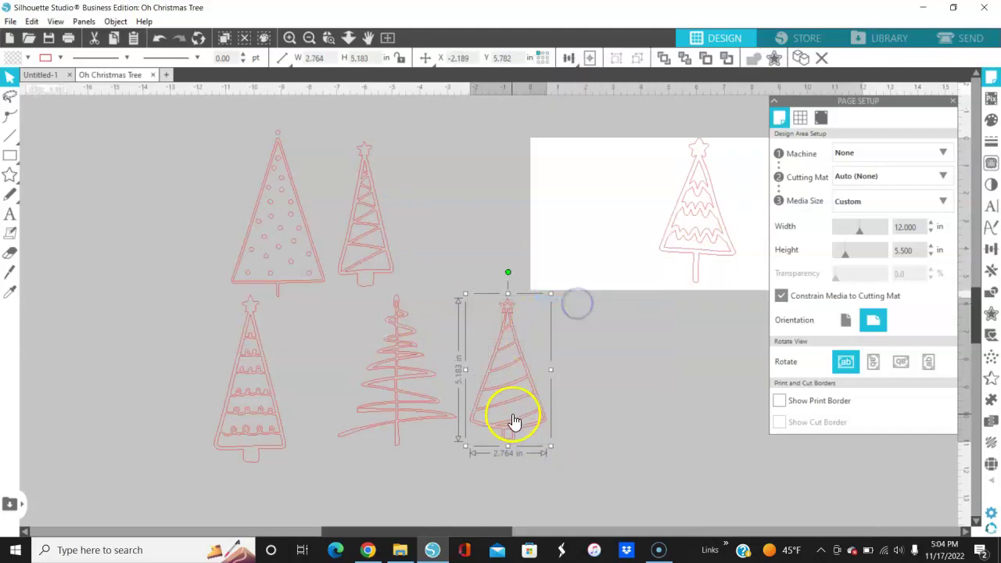
left_click_drag(513, 403, 596, 253)
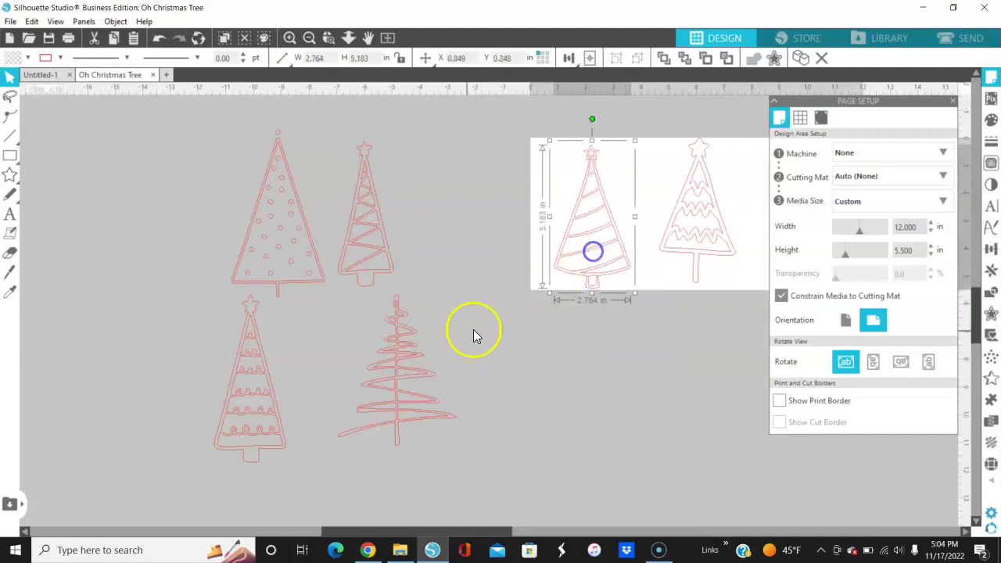
Step: Make the narrow zigzag tree a compound path and place it just outside the page, beside the striped tree
left_click(359, 169)
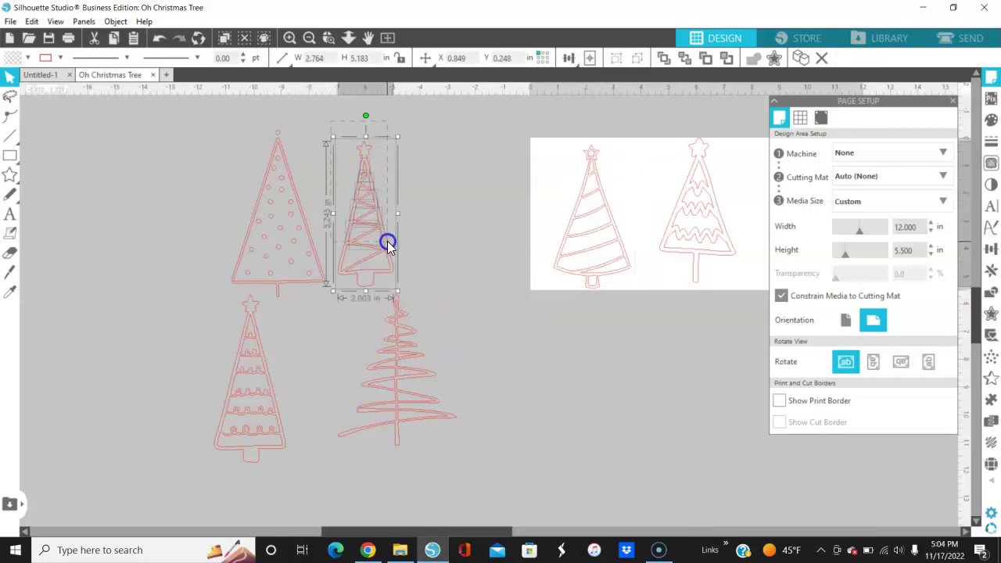
left_click_drag(384, 241, 395, 273)
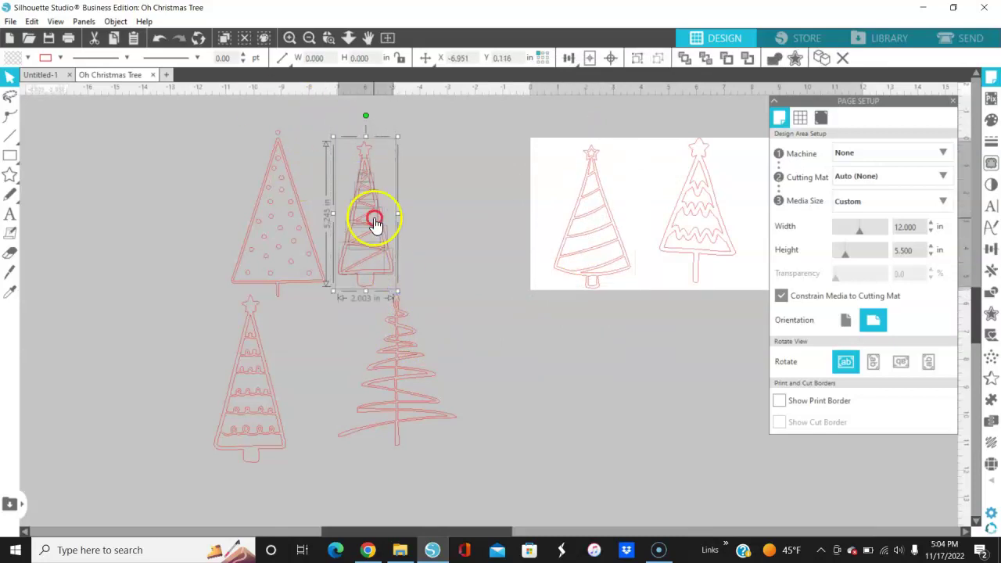
right_click(376, 217)
left_click(438, 438)
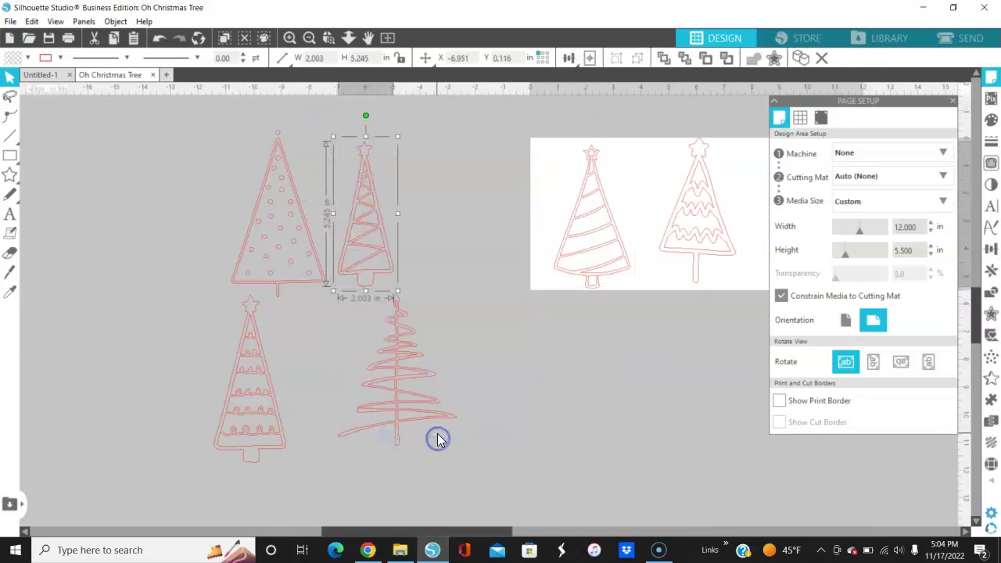
left_click_drag(375, 272, 506, 262)
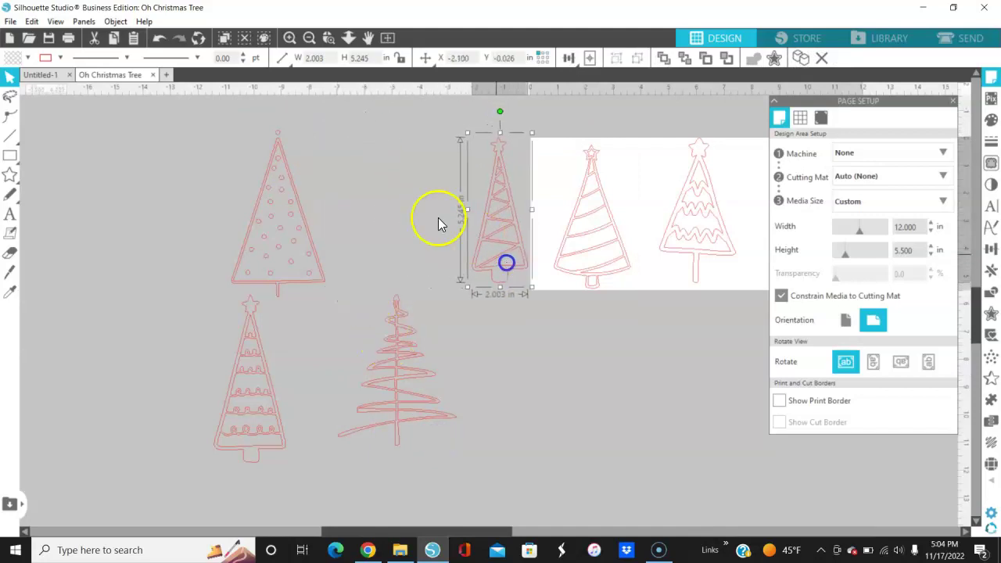
Step: Make the dotted tree with all its dots a compound path and place it beside the narrow zigzag tree
left_click_drag(286, 208, 295, 262)
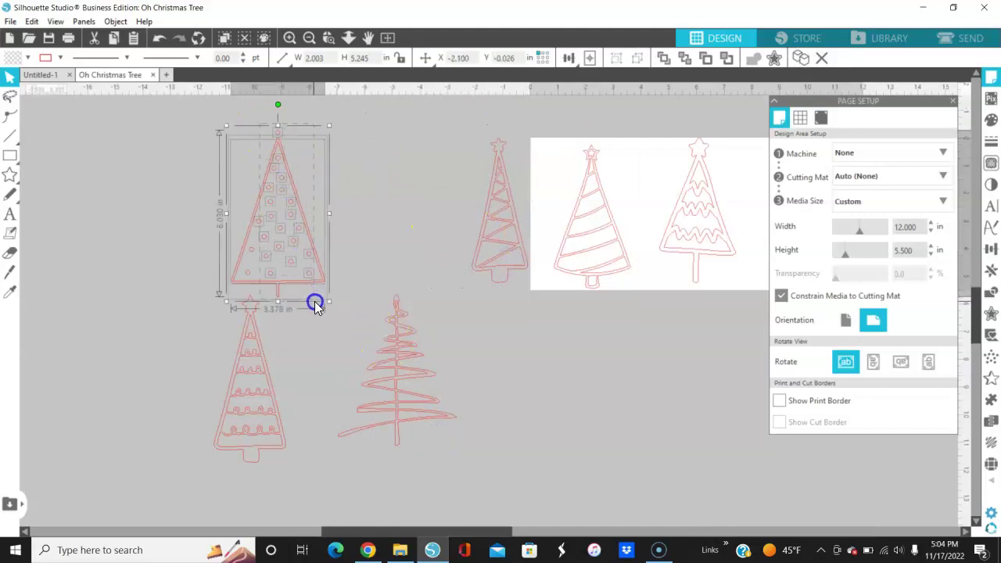
left_click(275, 252)
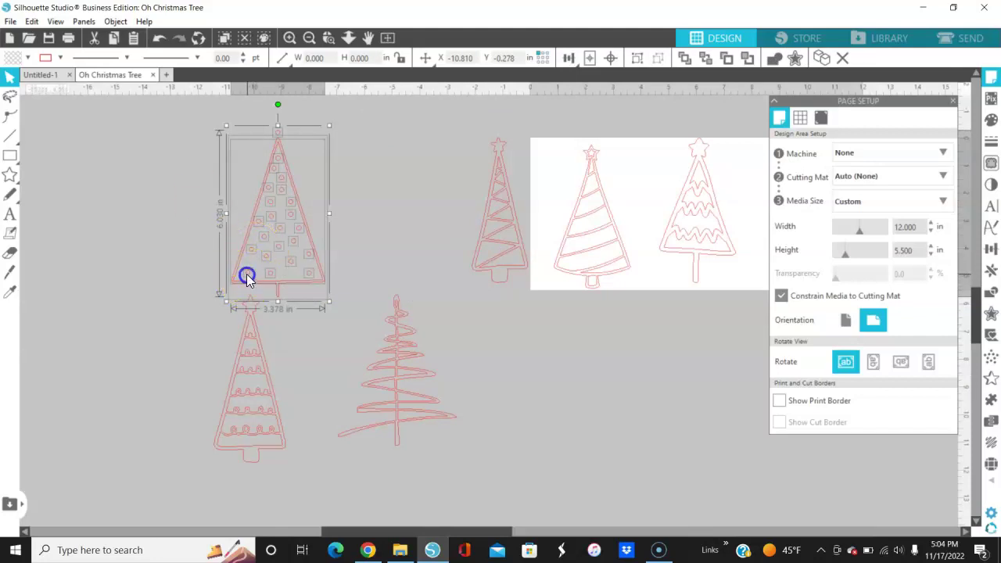
right_click(250, 280)
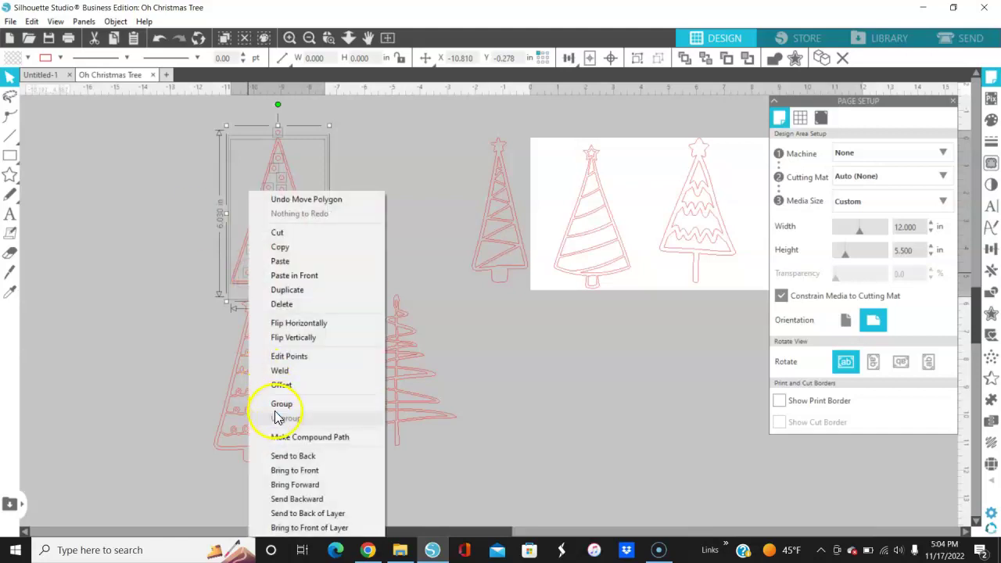
left_click(269, 440)
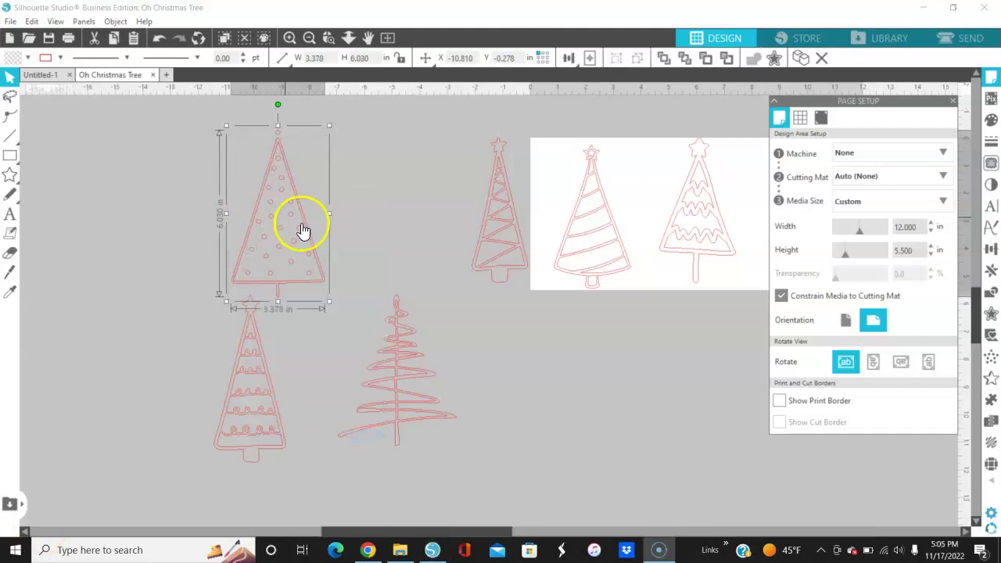
left_click_drag(306, 229, 436, 211)
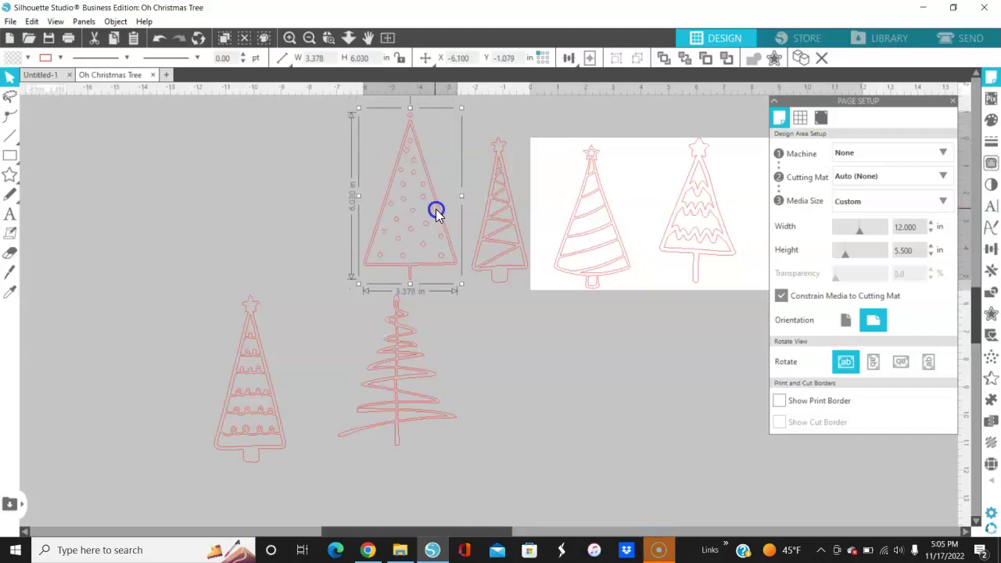
Step: Make the scalloped-garland tree a compound path and move it up to the outer end of the tree row
left_click_drag(203, 275, 298, 465)
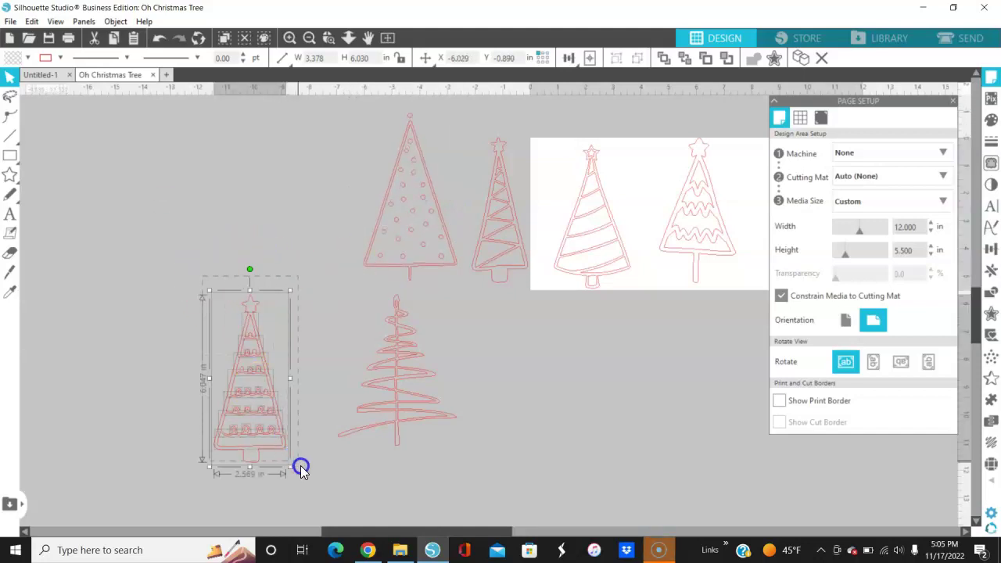
left_click(247, 366)
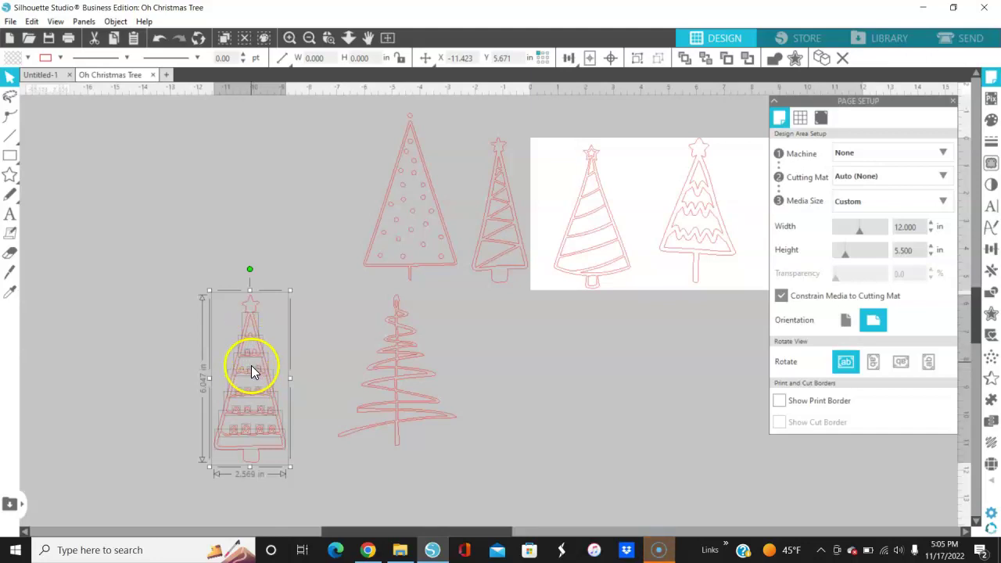
right_click(262, 415)
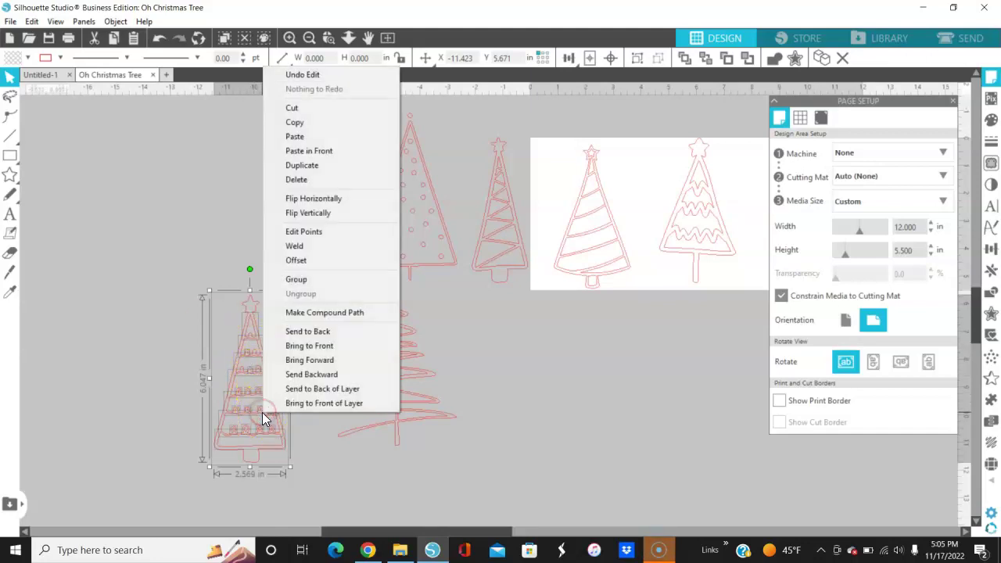
left_click(312, 315)
left_click_drag(268, 425, 249, 239)
Step: Make the scribble tree a compound path and move it up between the scalloped and dotted trees
left_click_drag(369, 287, 509, 511)
right_click(369, 371)
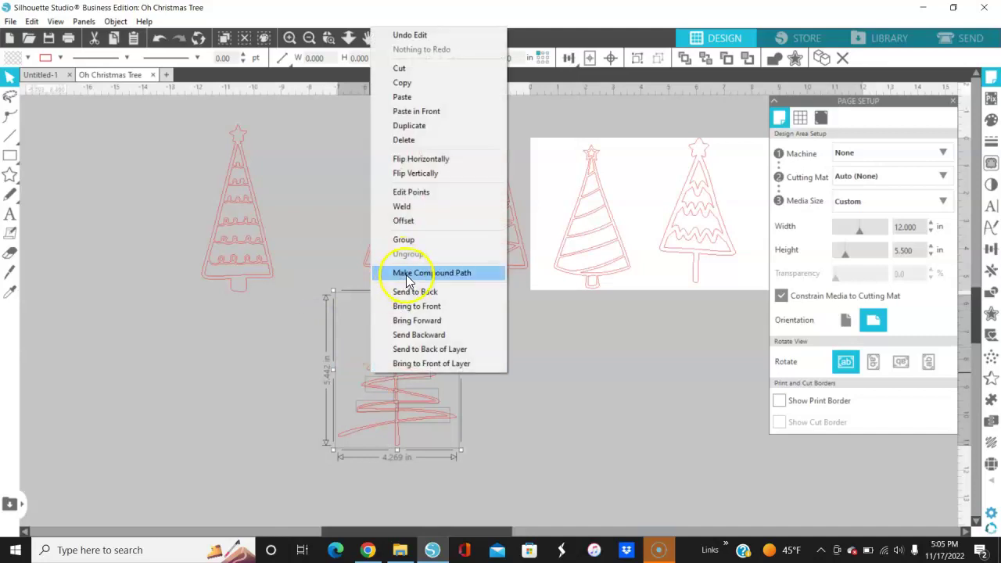
left_click(407, 280)
left_click_drag(424, 381, 345, 209)
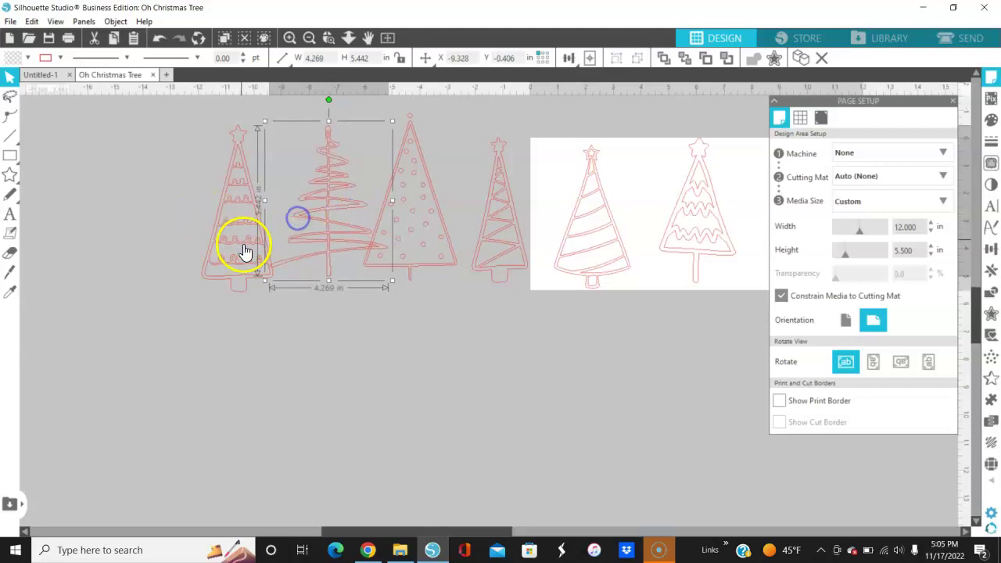
Step: Space out the scalloped, scribble and dotted trees so that they no longer overlap in the row
left_click_drag(243, 251, 183, 230)
left_click(297, 258)
left_click_drag(346, 250, 308, 237)
left_click_drag(407, 265, 392, 261)
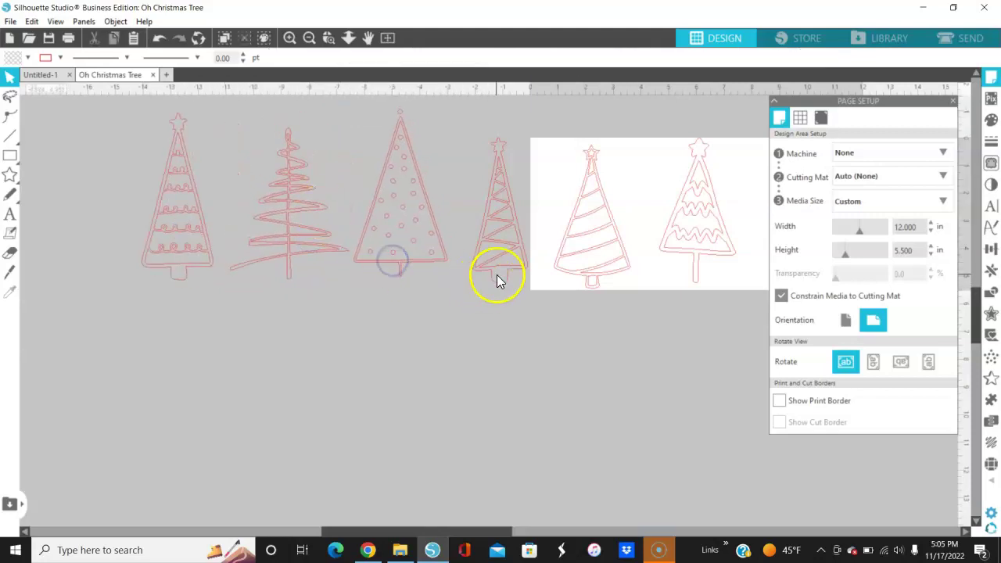
Step: Move the narrow zigzag, striped and wavy-garland trees slightly higher to line up with the rest of the row
left_click(495, 266)
left_click_drag(498, 271, 572, 242)
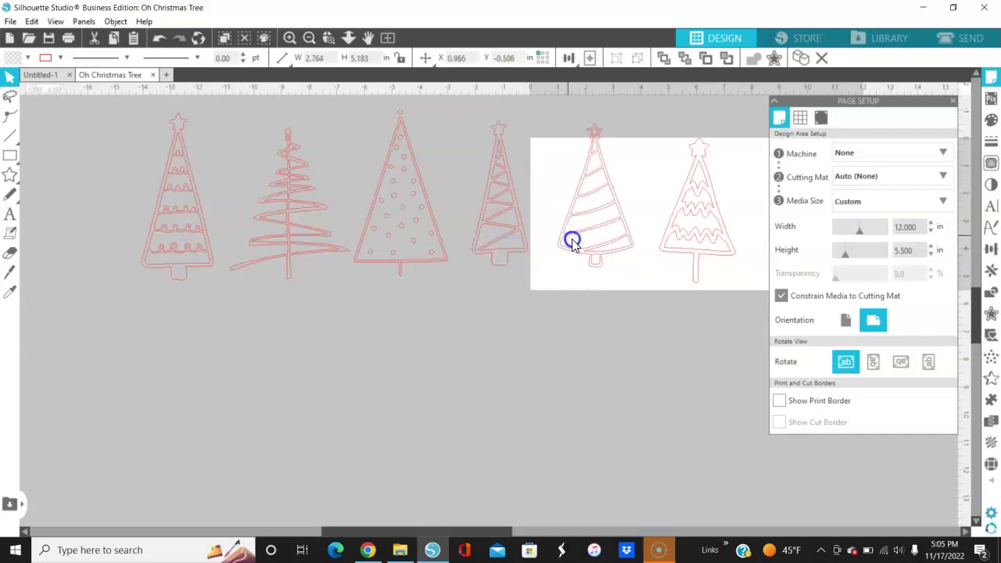
left_click_drag(681, 255, 686, 233)
left_click(686, 232)
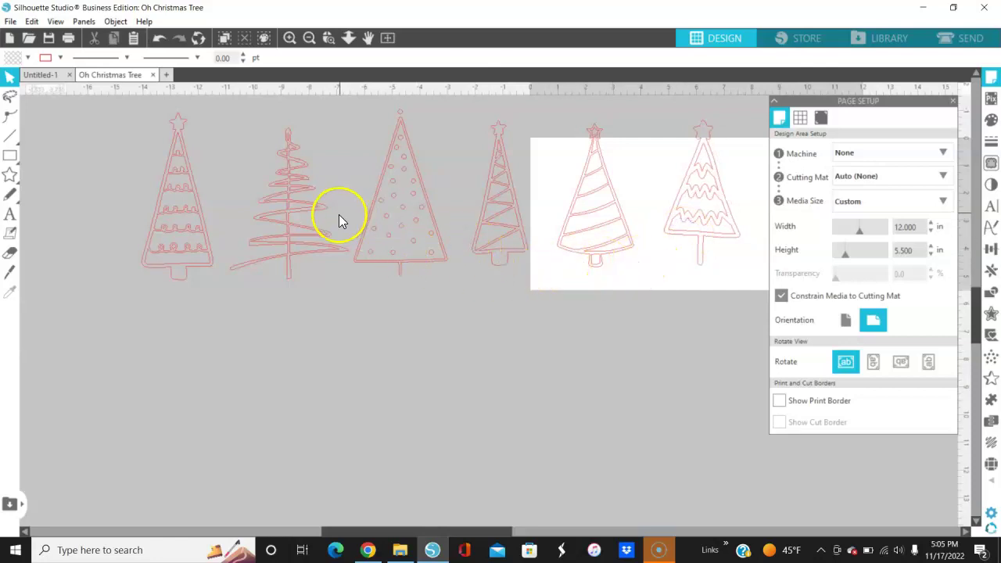
Step: Swap the scribble and dotted trees so that the scribble tree stands next to the narrow zigzag tree
left_click_drag(317, 256, 412, 414)
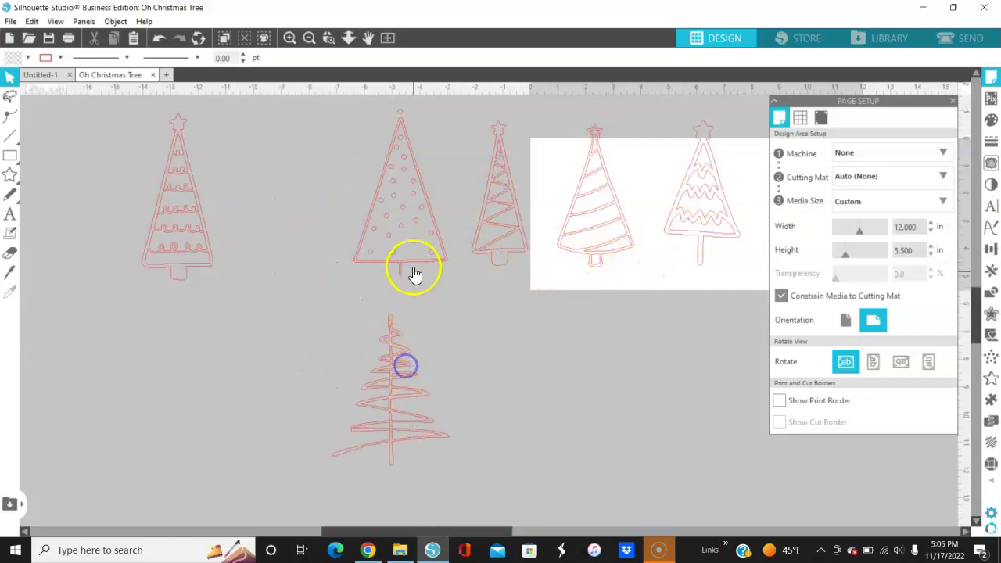
left_click_drag(417, 269, 302, 274)
left_click_drag(396, 393, 435, 235)
Step: Shift the narrow zigzag, striped and wavy-garland trees slightly lower in the row
left_click_drag(507, 263, 509, 267)
left_click(593, 262)
left_click_drag(593, 264, 592, 276)
left_click_drag(711, 246, 709, 258)
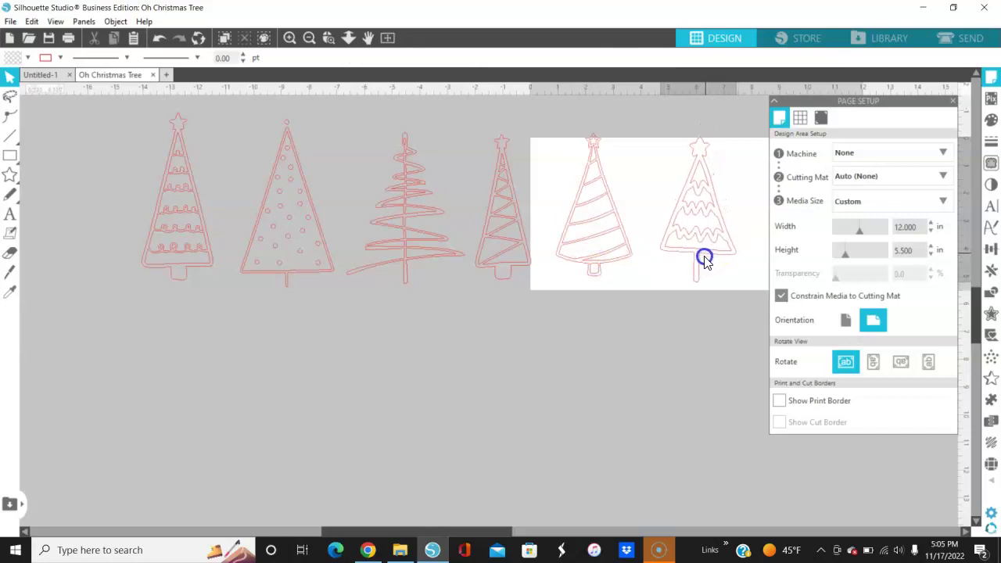
left_click(707, 255)
left_click(588, 229)
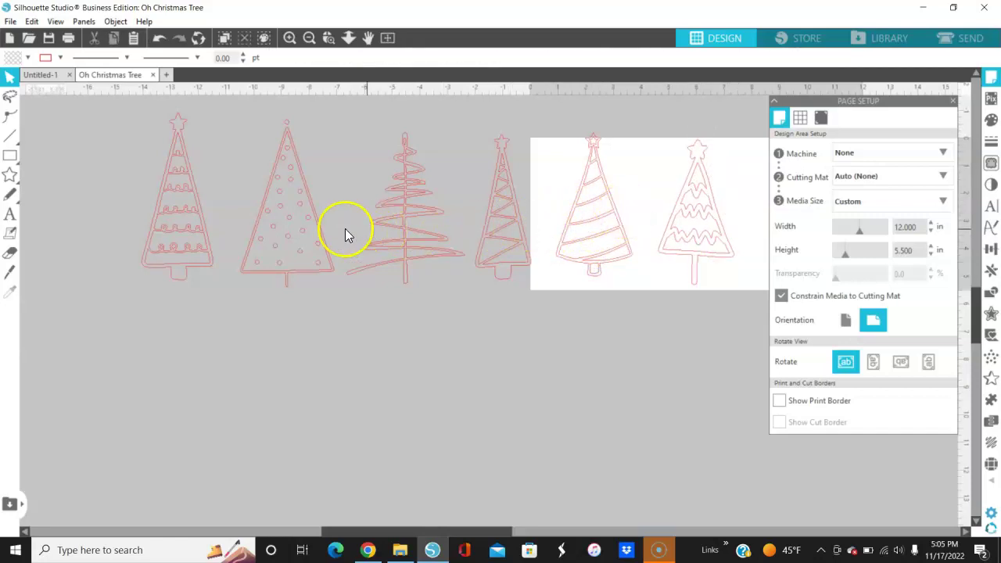
Step: Reorder the row so the scribble tree follows the scalloped tree, with the narrow zigzag tree third and the dotted tree fourth
left_click_drag(307, 229, 356, 384)
left_click_drag(404, 263, 289, 250)
left_click_drag(513, 268, 403, 257)
left_click_drag(374, 422, 516, 231)
Step: Scale the dotted tree down to about 3.1 x 5.5 in and place it midway between its neighbours
left_click(524, 134)
left_click_drag(533, 108, 524, 142)
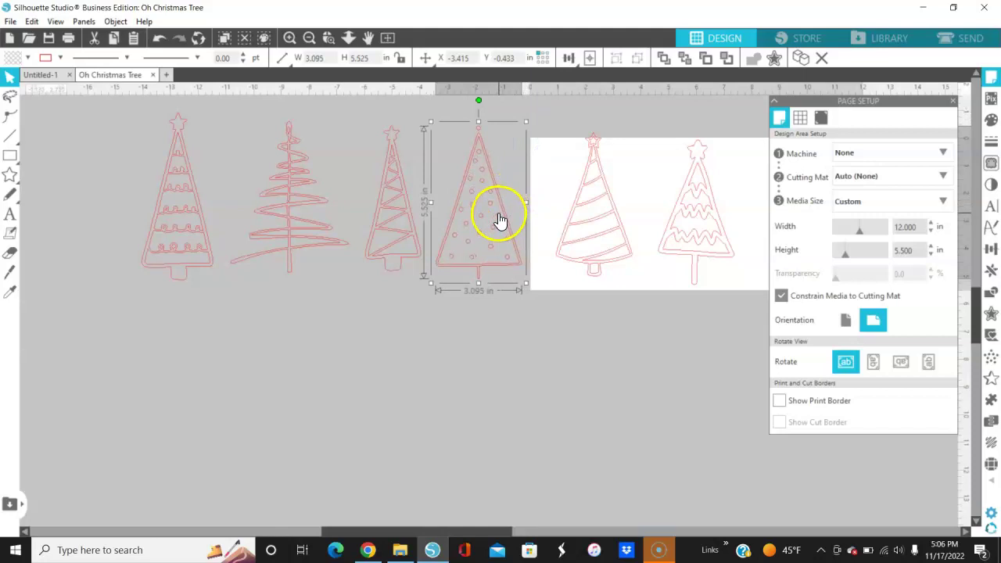
left_click_drag(506, 212, 516, 205)
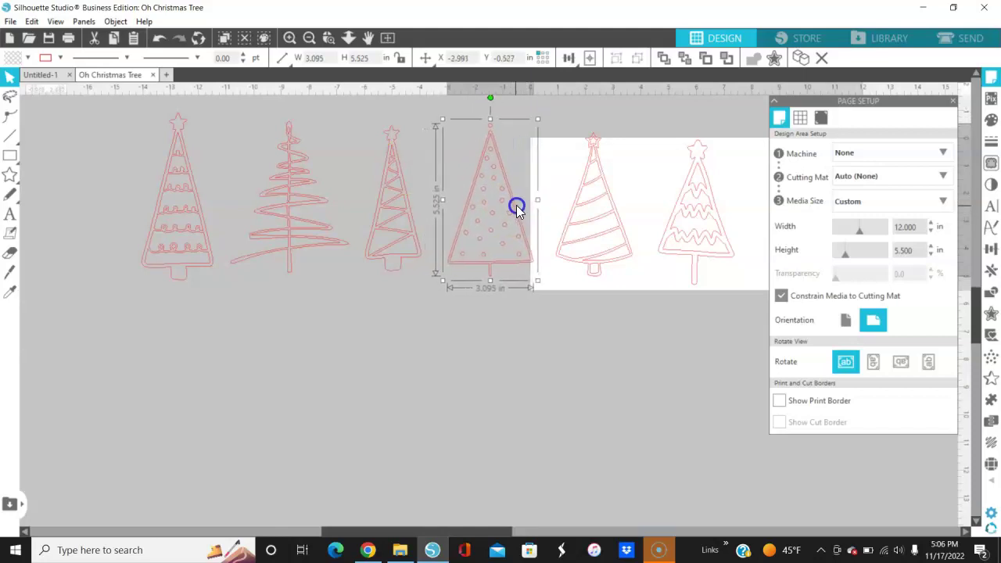
Step: Align the striped and wavy-garland trees with the rest of the row and close the page setup settings
left_click(603, 227)
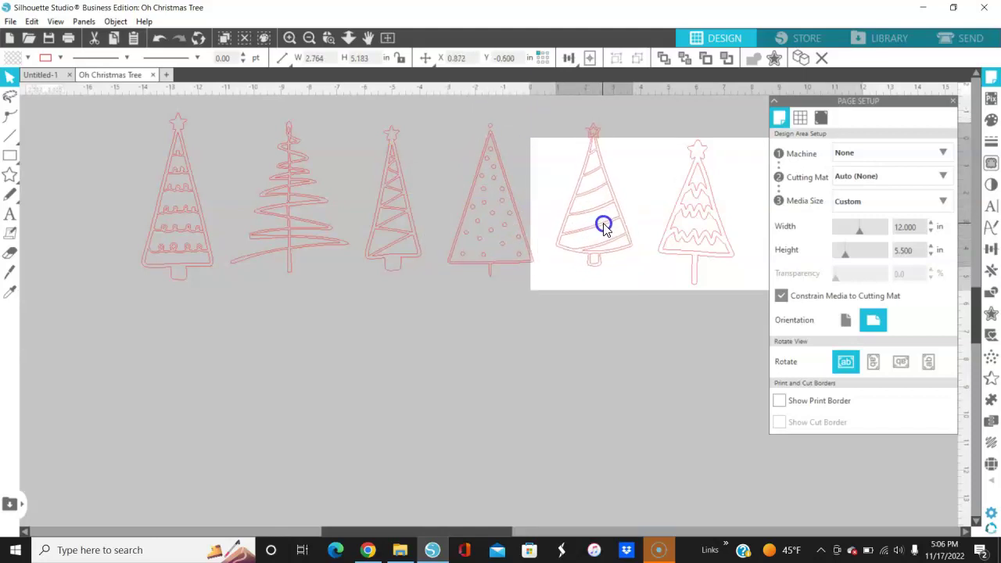
left_click(605, 266)
left_click(592, 274)
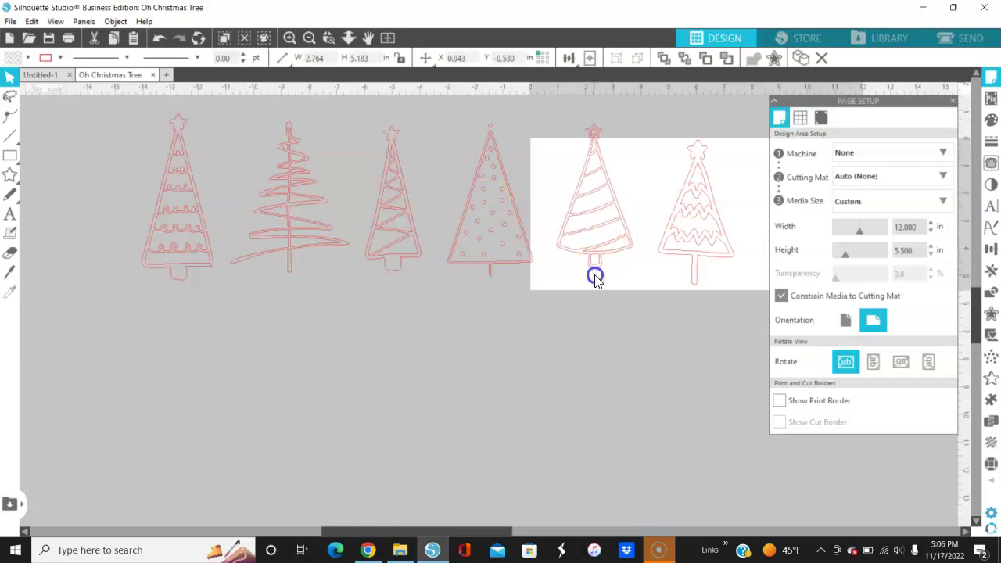
left_click(592, 270)
mouse_move(593, 271)
left_mouse_down()
mouse_move(609, 261)
mouse_move(593, 283)
left_mouse_up()
left_click_drag(685, 259, 681, 246)
left_click(686, 253)
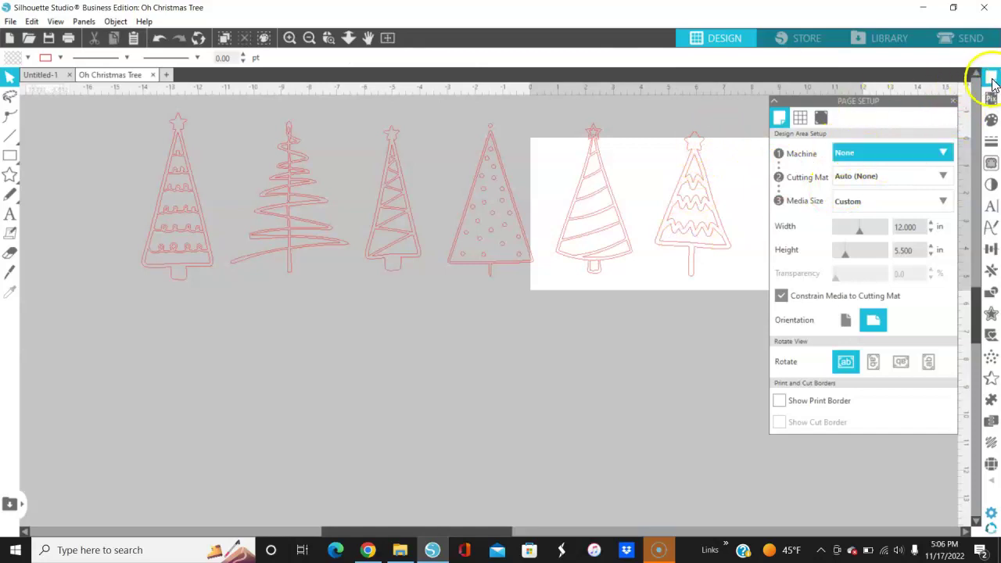
left_click(992, 78)
left_click(992, 78)
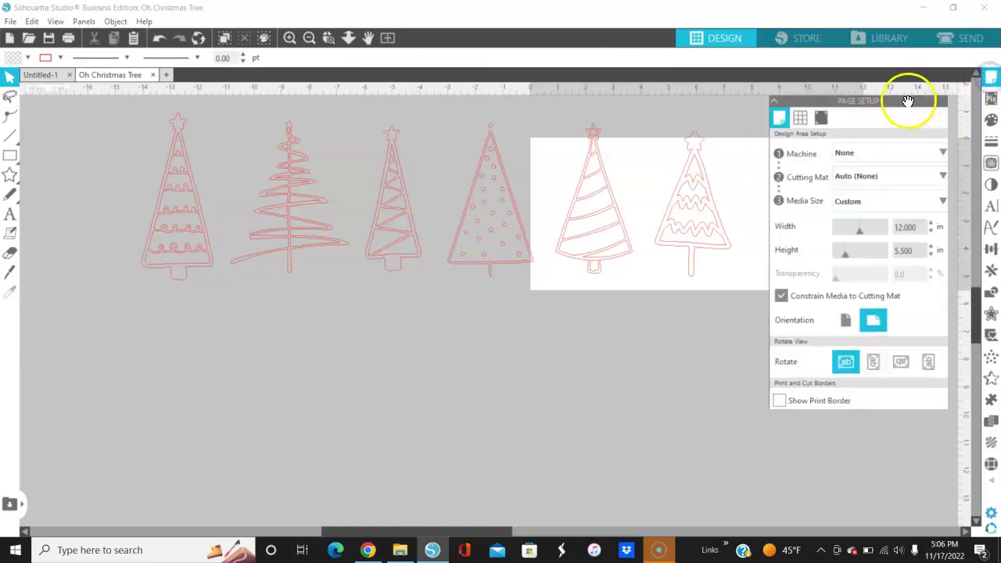
Step: Turn on the crosshairs, then raise the wavy-garland tree's top to about 5.48 in tall and lower the scalloped tree's top to about 5.77 in
left_click(798, 117)
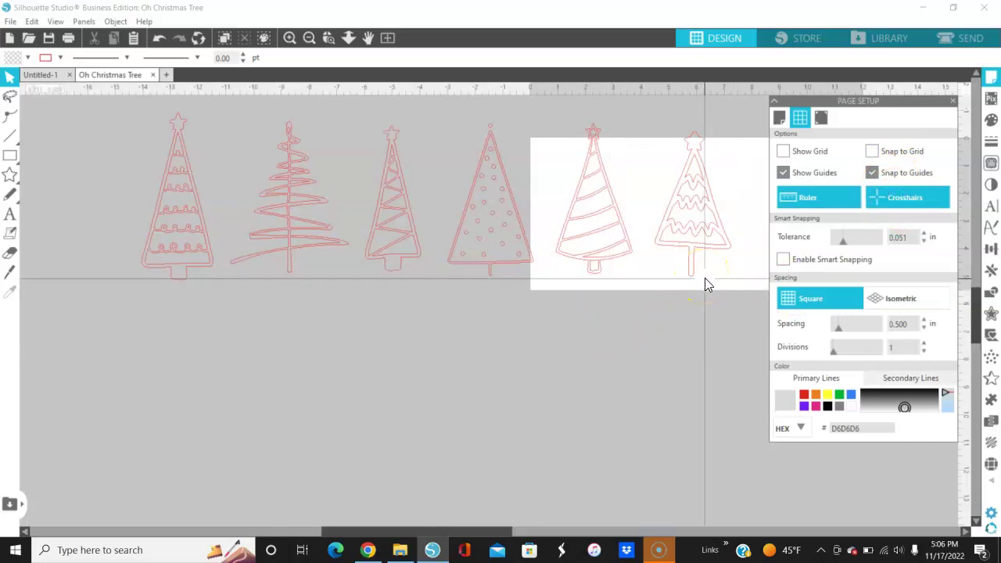
left_click(728, 145)
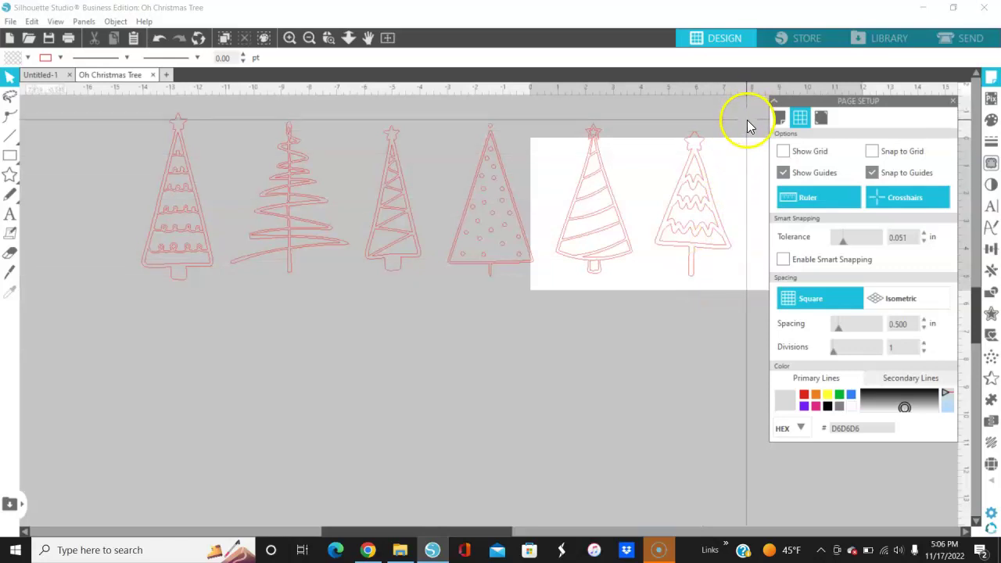
left_click(699, 153)
left_click_drag(693, 127, 695, 121)
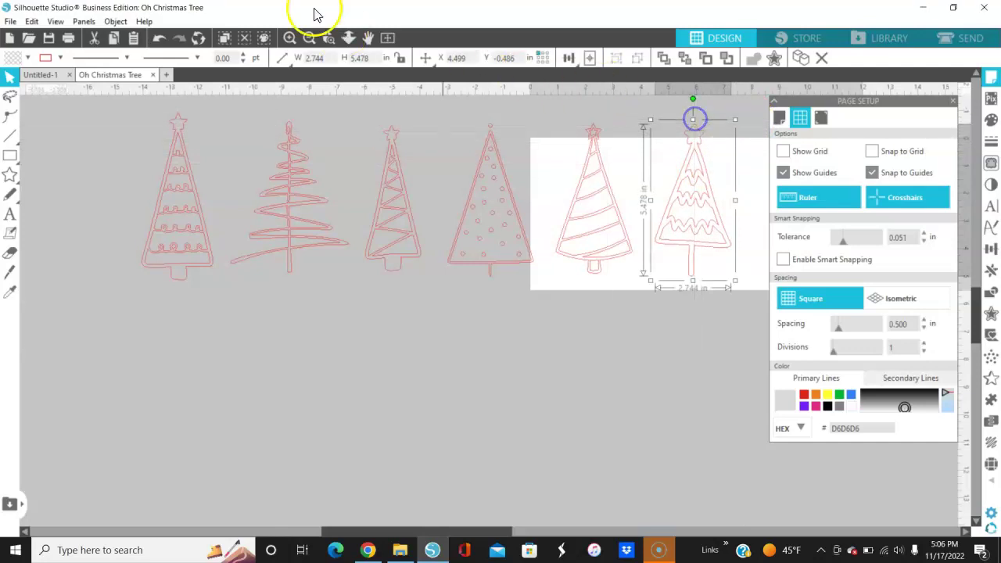
left_click(177, 125)
left_click_drag(177, 125, 179, 117)
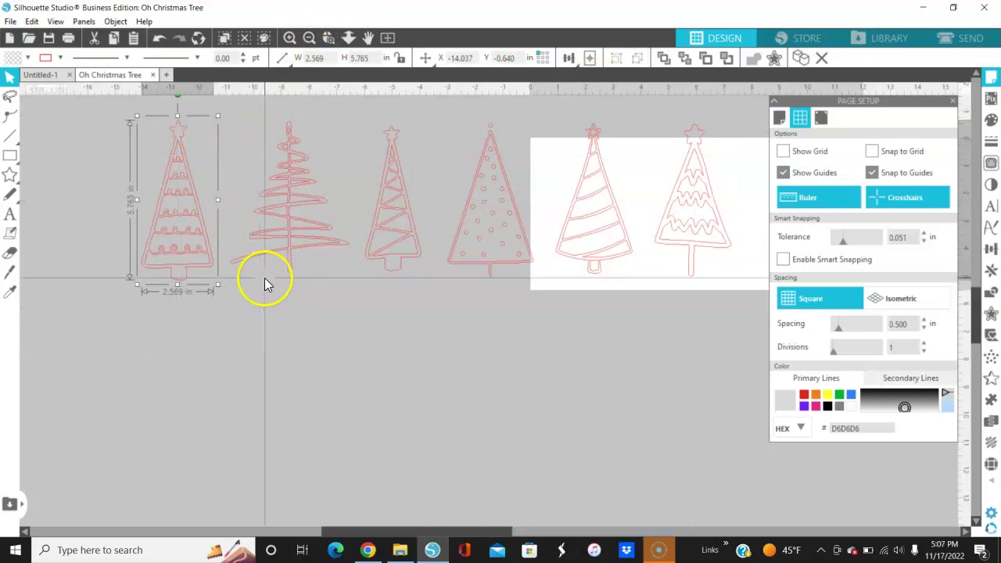
Step: Stretch the bases of the scribble, narrow zigzag and dotted trees downward, making the zigzag about 5.41 in and the dotted about 5.71 in tall
left_click(290, 277)
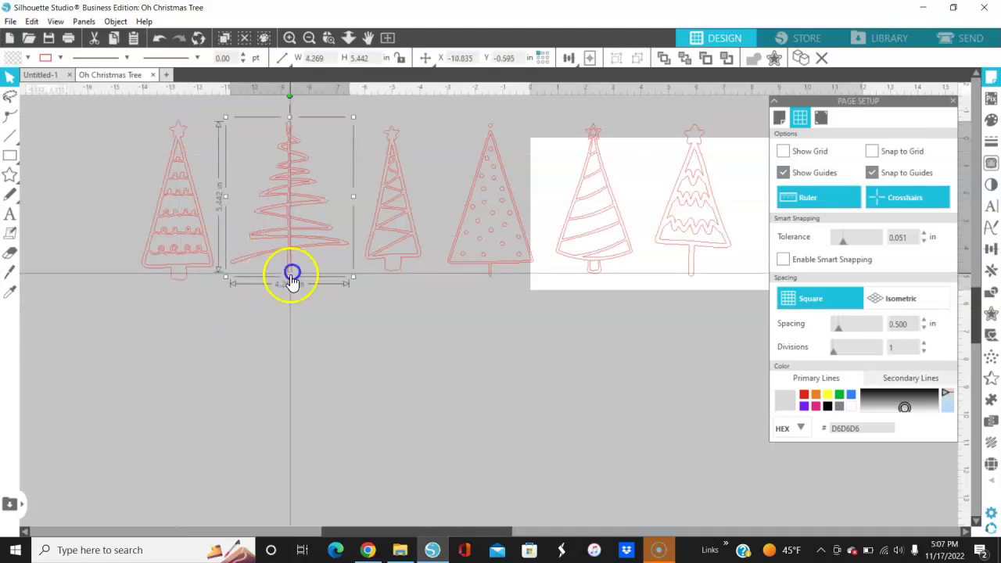
left_click(395, 274)
left_click_drag(395, 273, 393, 279)
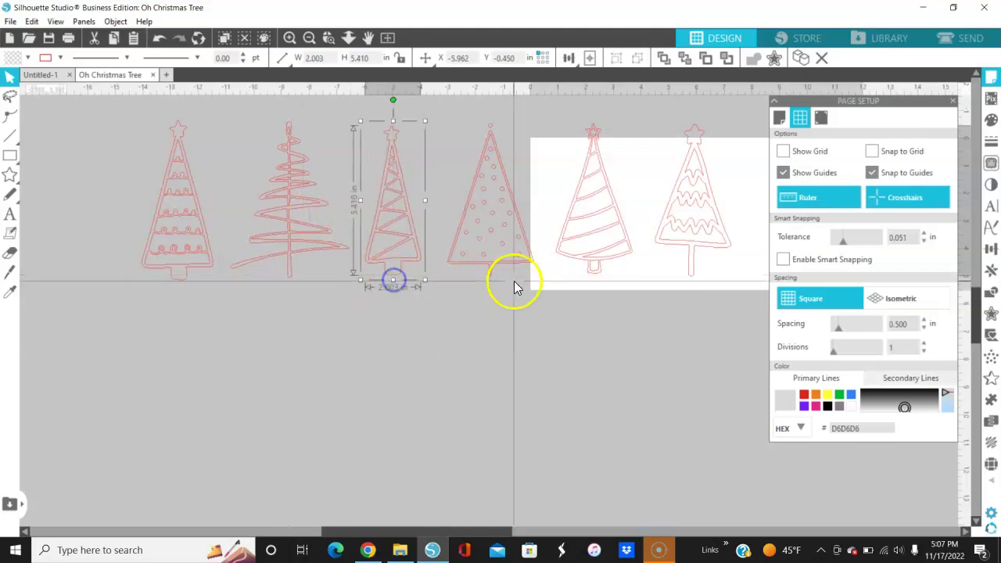
left_click_drag(495, 275, 492, 288)
Step: Adjust the bases of the striped and scalloped trees so they are about 5.54 in and 5.62 in tall
left_click(591, 279)
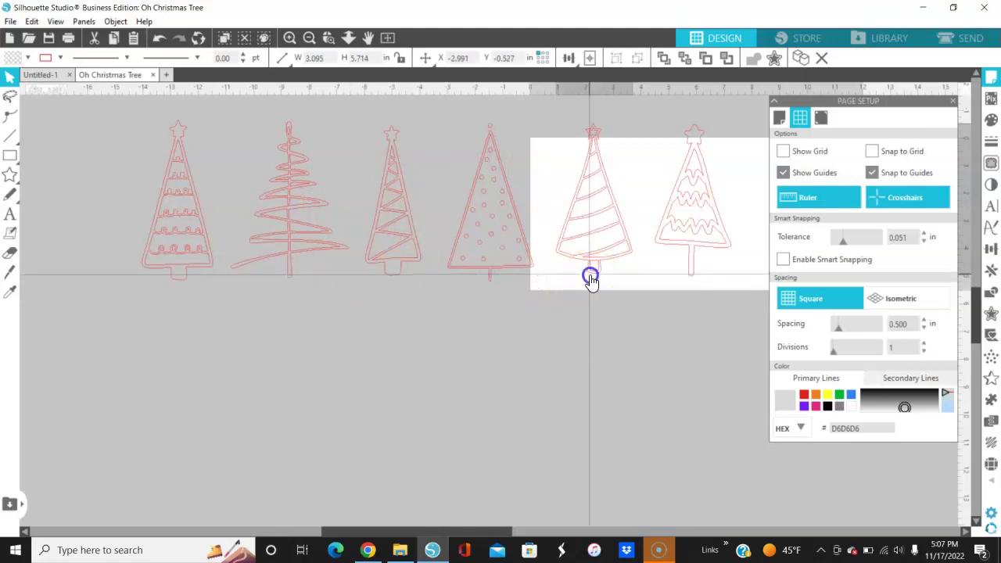
left_click_drag(595, 280, 592, 284)
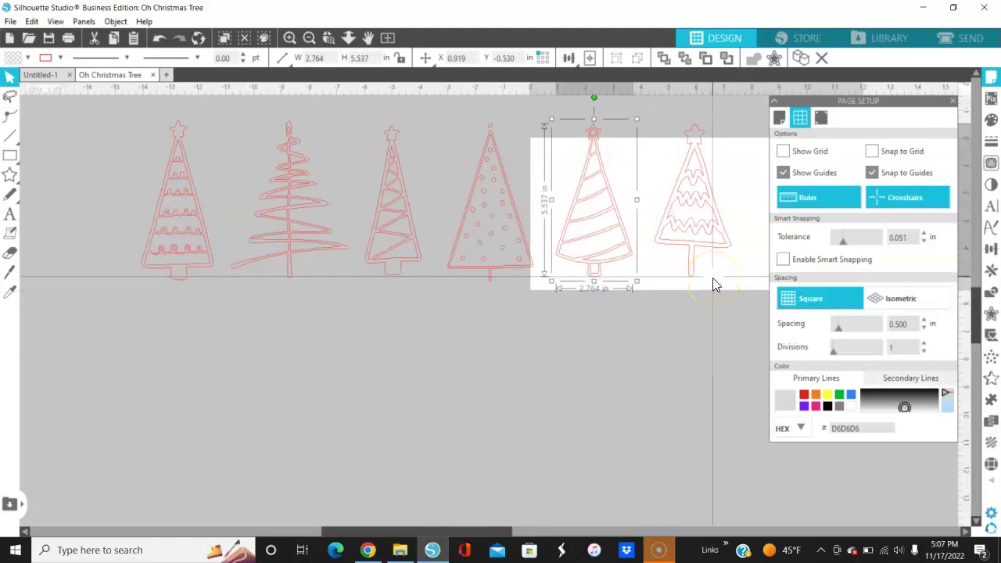
left_click(171, 281)
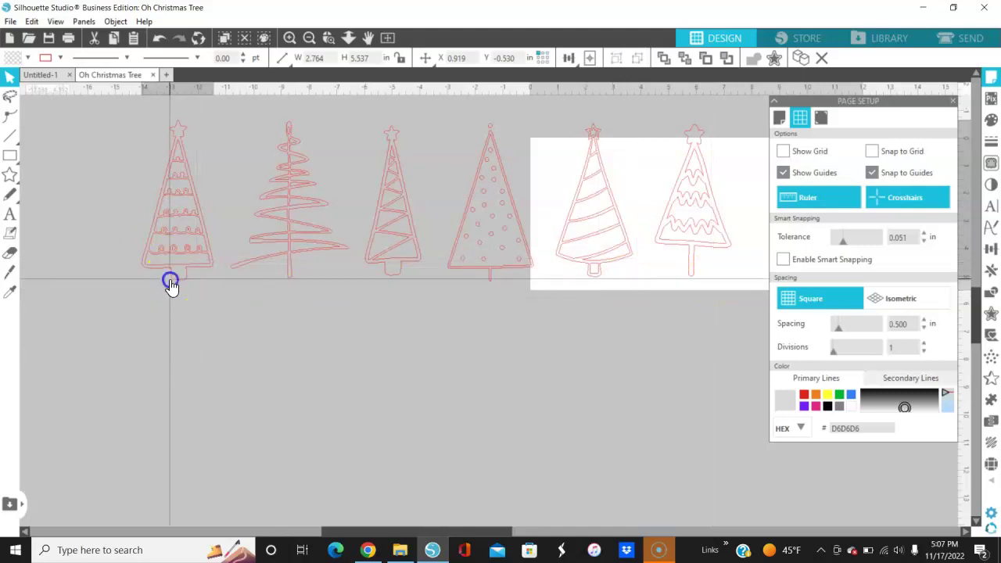
left_click_drag(176, 284, 178, 286)
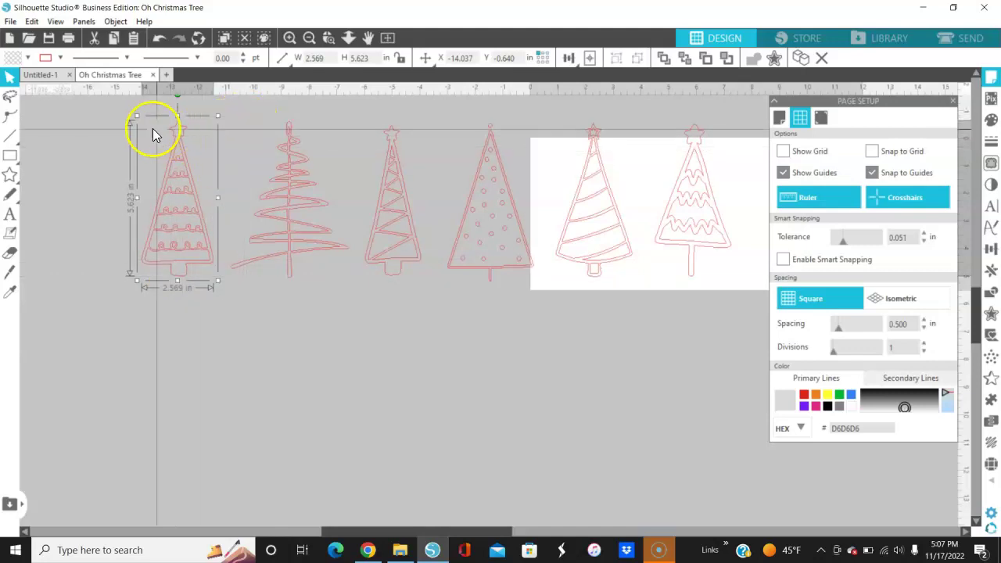
Step: Select all six trees and combine them into one compound path
left_click(72, 155)
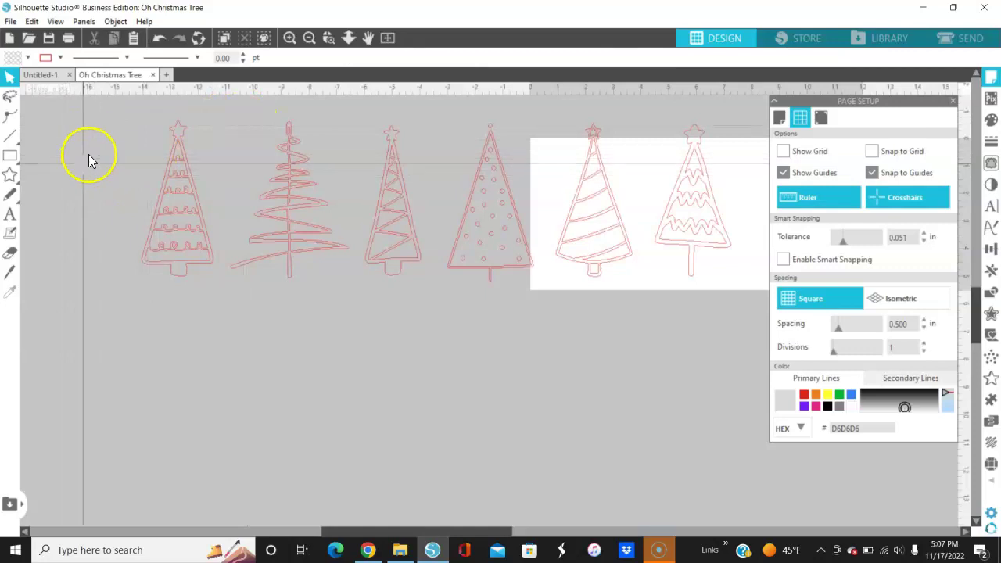
left_click_drag(94, 134, 699, 293)
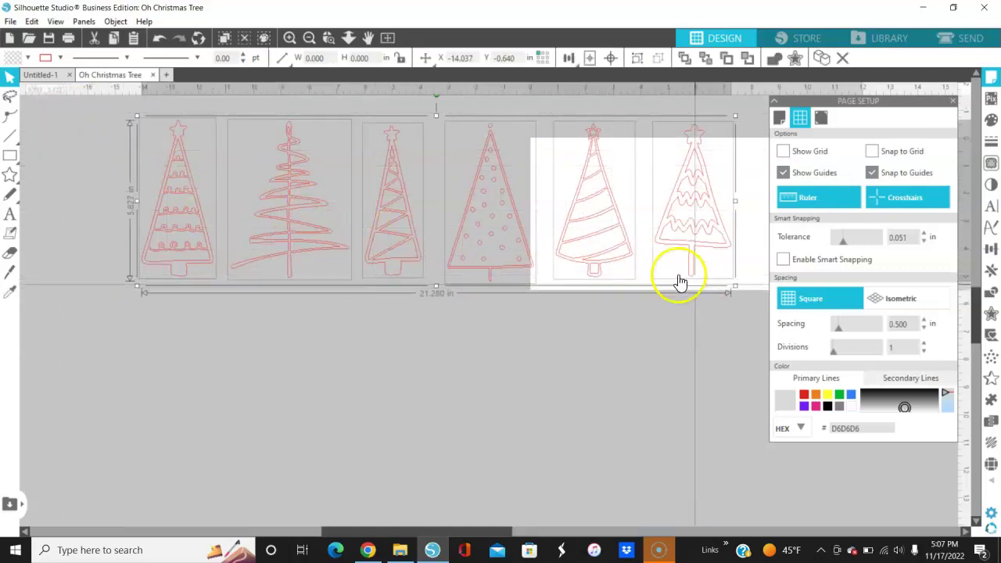
right_click(698, 249)
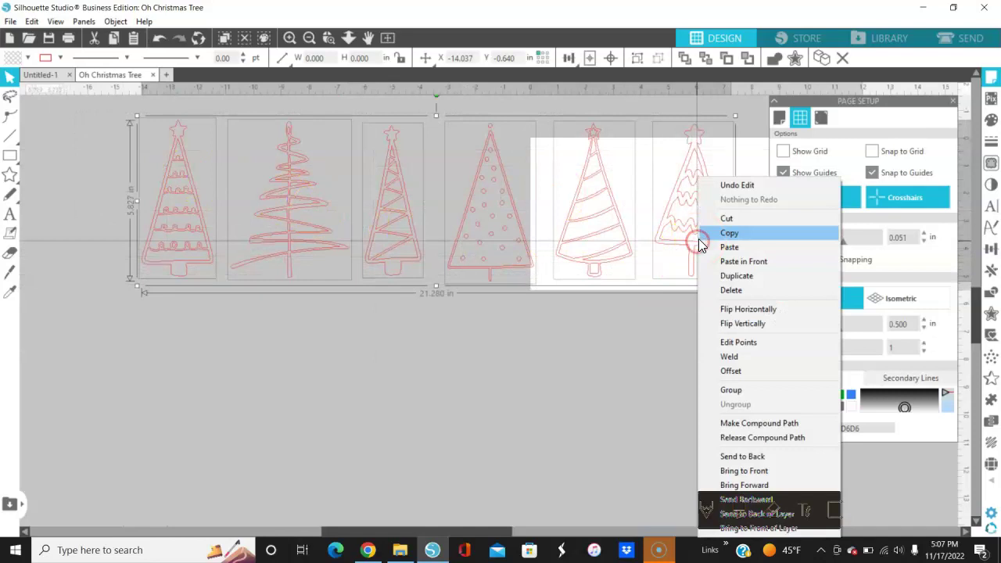
left_click(750, 423)
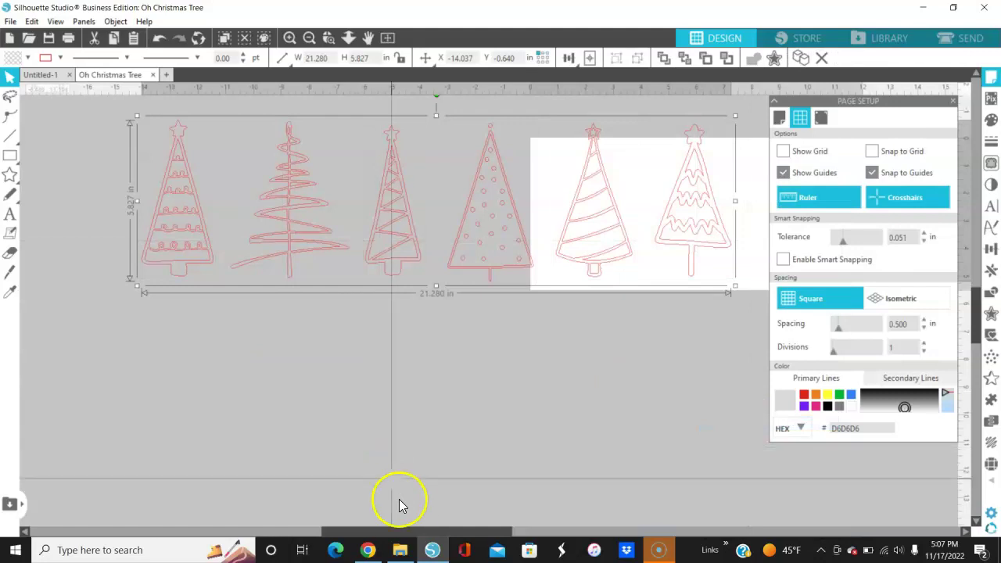
Step: Scale the row of trees down to about 12.2 x 3.3 in and move it onto the upper part of the page
left_click_drag(408, 536, 481, 535)
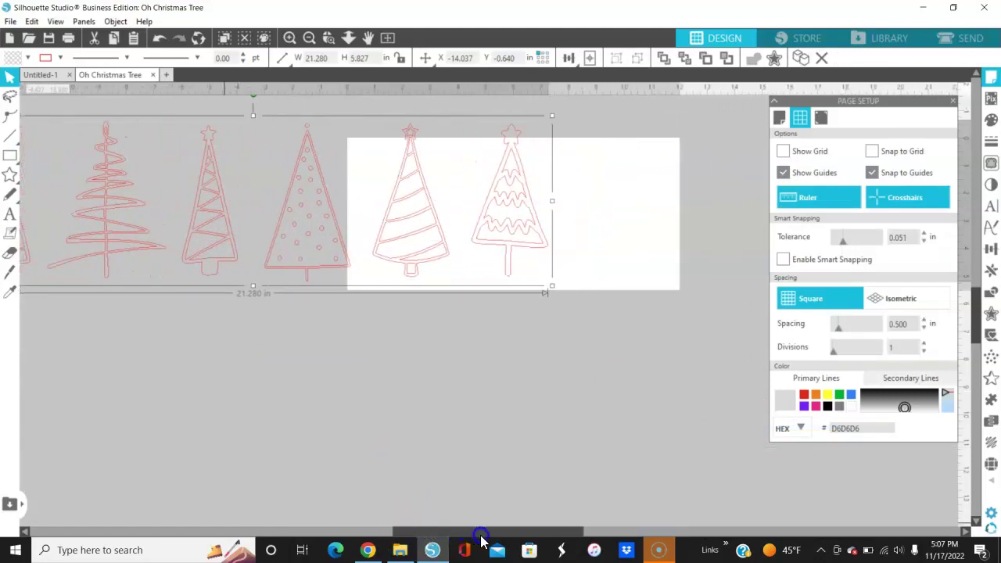
left_click_drag(460, 264, 719, 245)
scroll(543, 387, "up", 3)
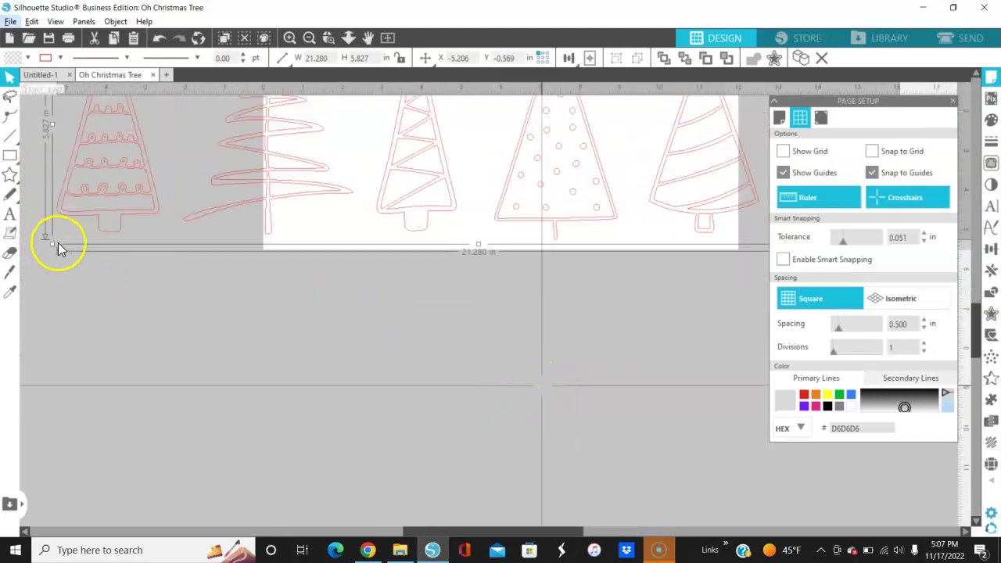
left_click_drag(53, 245, 416, 159)
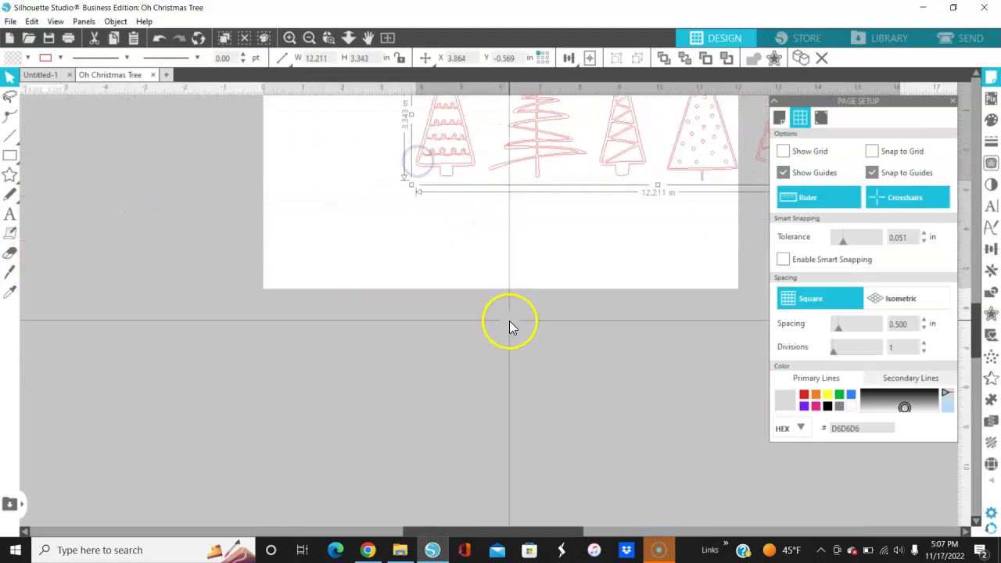
scroll(509, 327, "up", 2)
left_click_drag(632, 235, 478, 255)
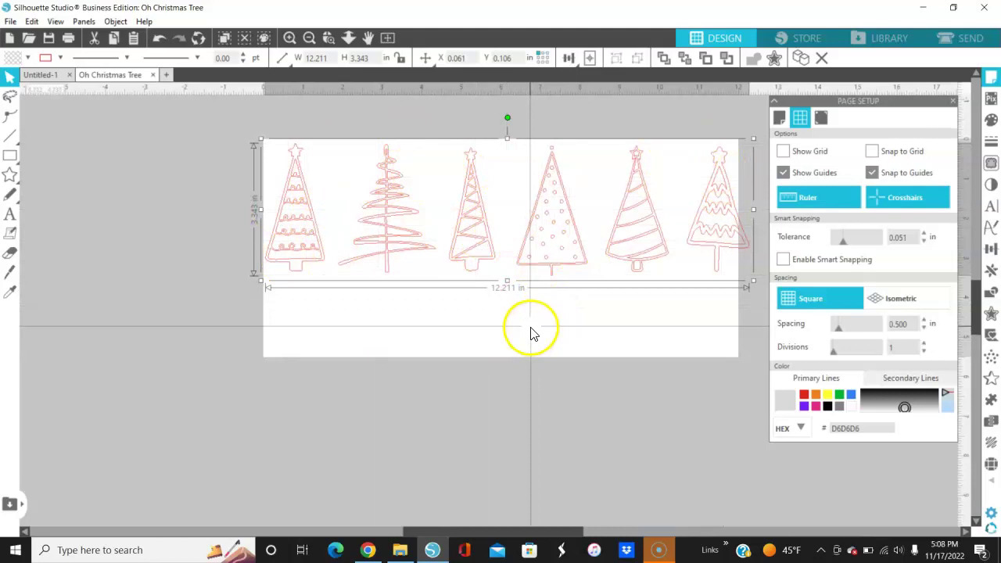
Step: Reduce the row of trees to about 10.1 x 2.8 in and place it within the page edges, leaving room beneath
left_click_drag(753, 280, 686, 252)
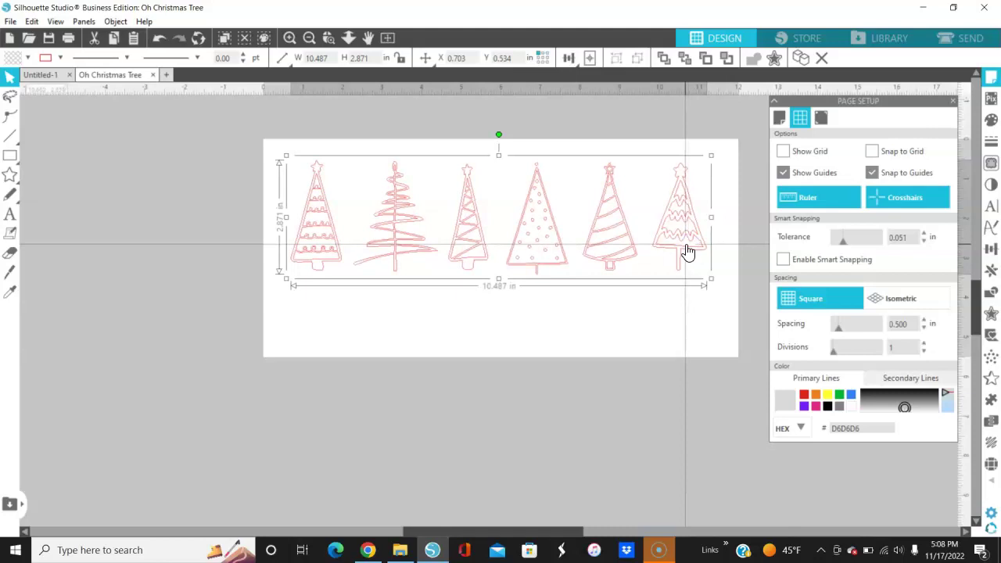
left_click(702, 263)
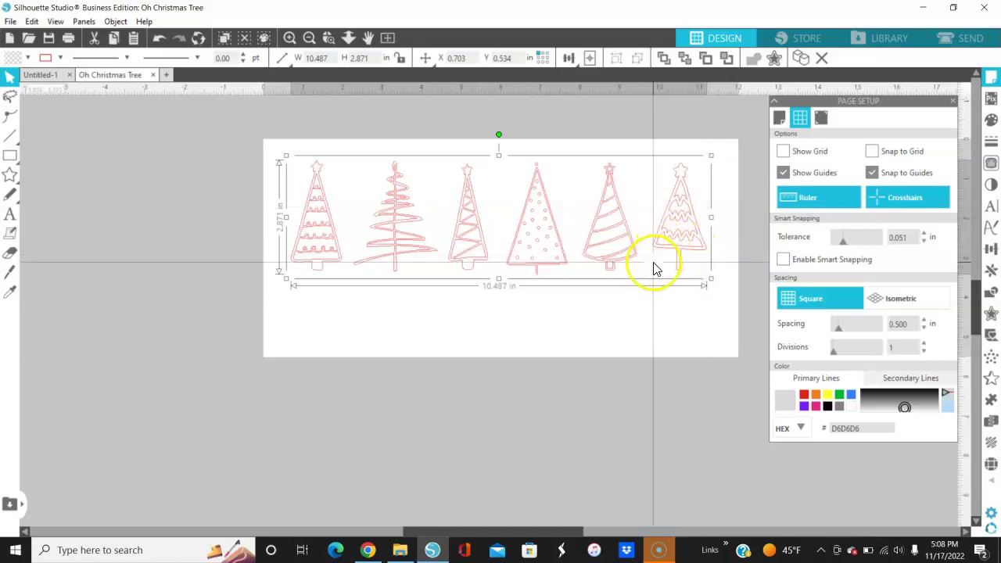
left_click_drag(710, 280, 694, 252)
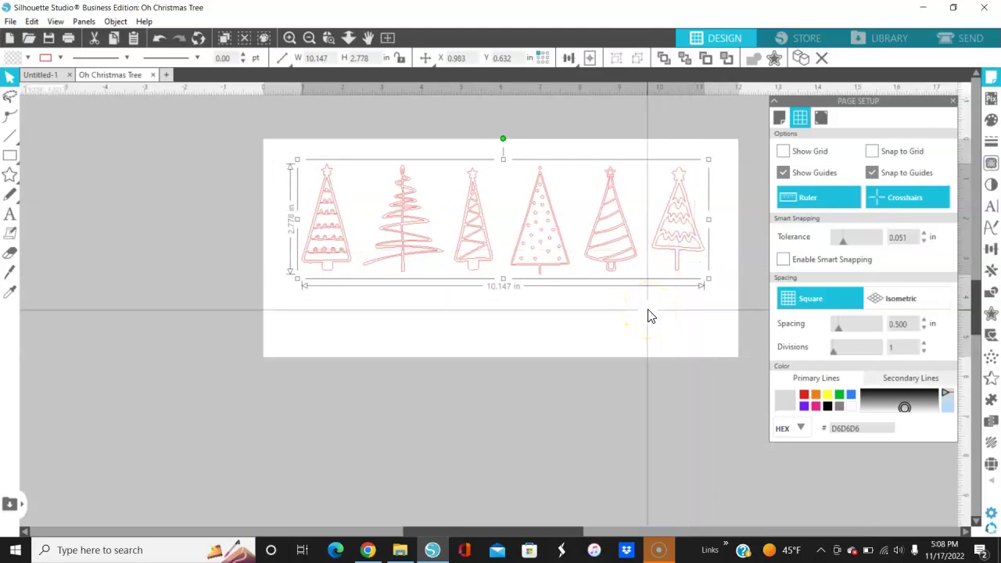
left_click(617, 316)
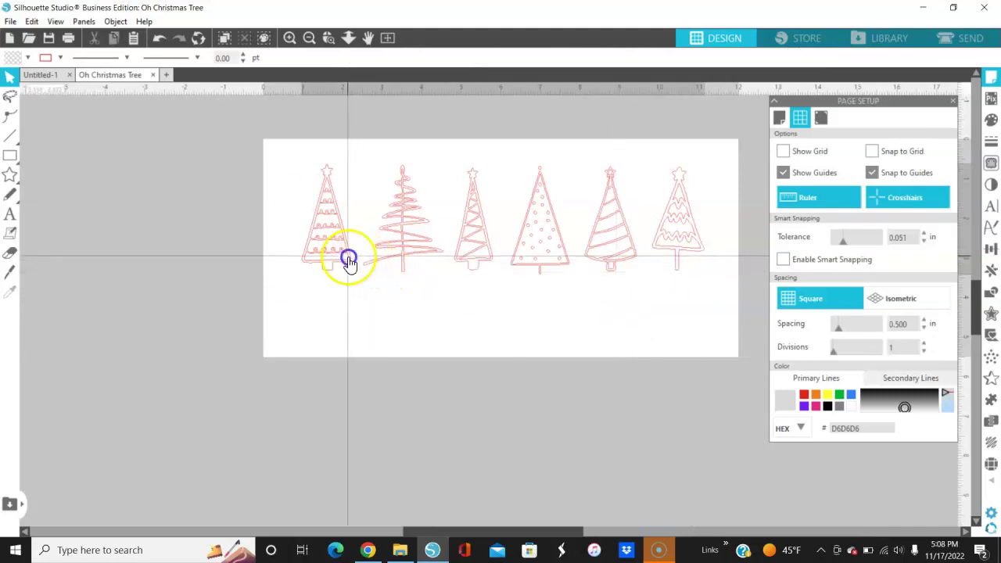
Step: Set both the line colour and the fill of the row of trees to black
left_click(348, 260)
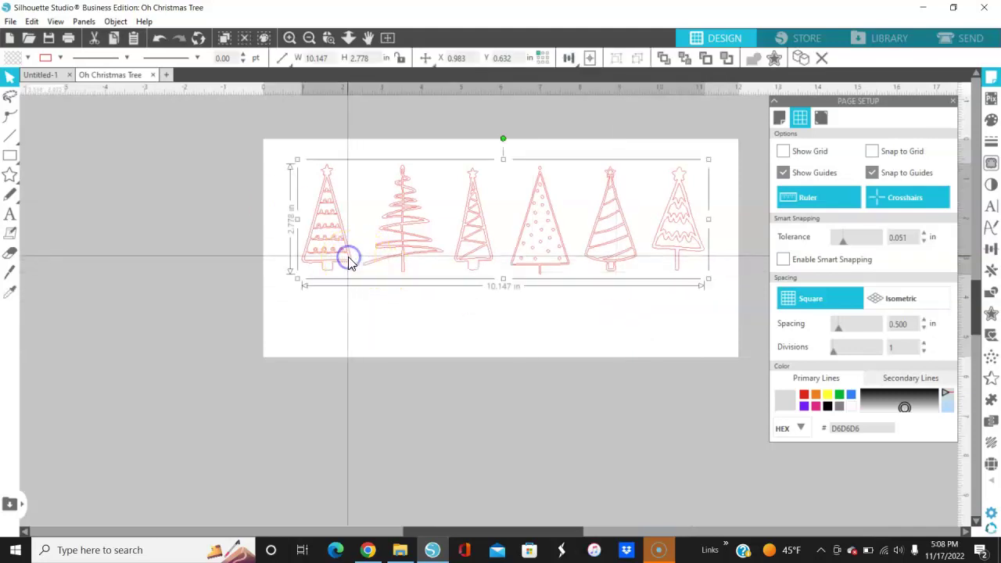
left_click(61, 58)
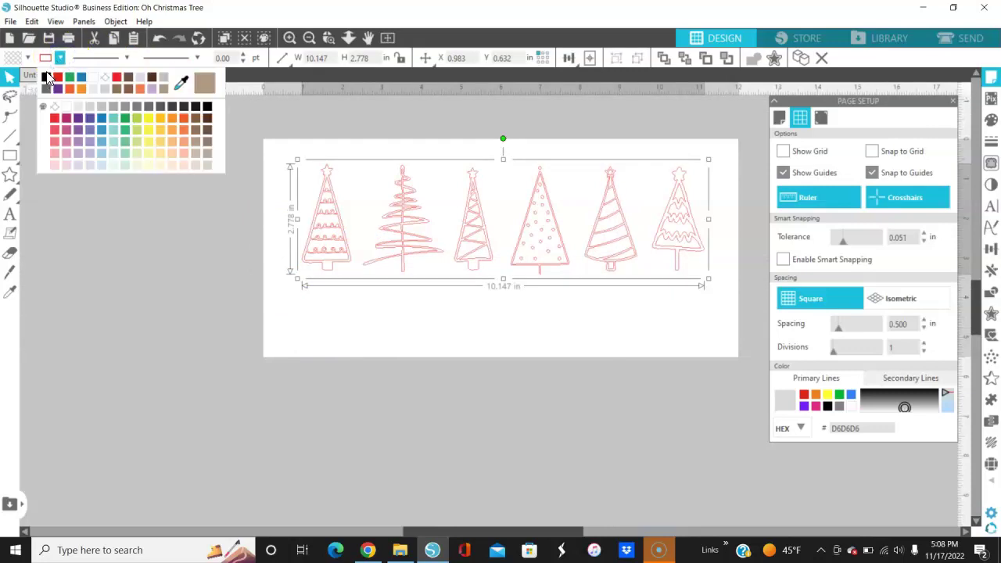
left_click(46, 77)
left_click(14, 58)
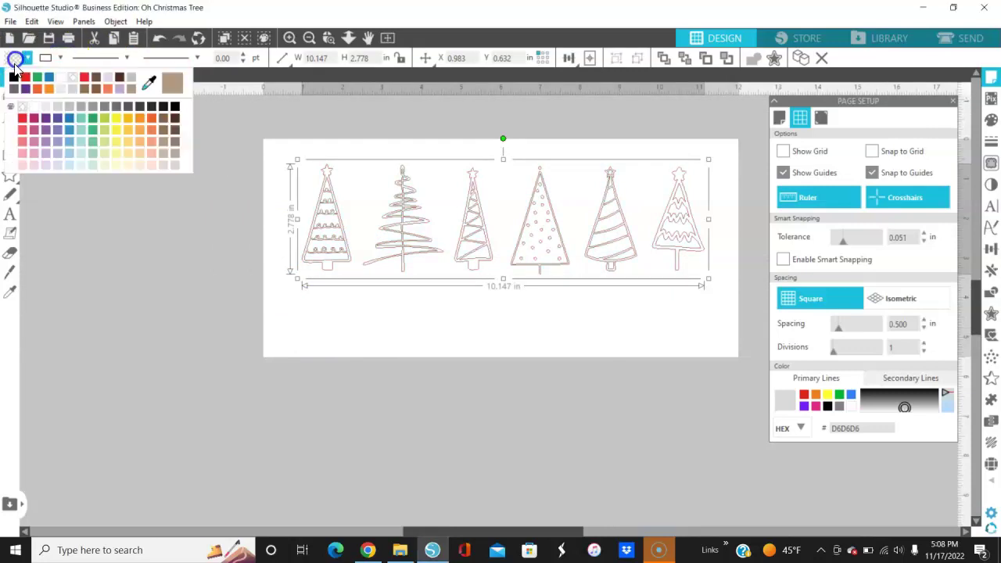
left_click(14, 78)
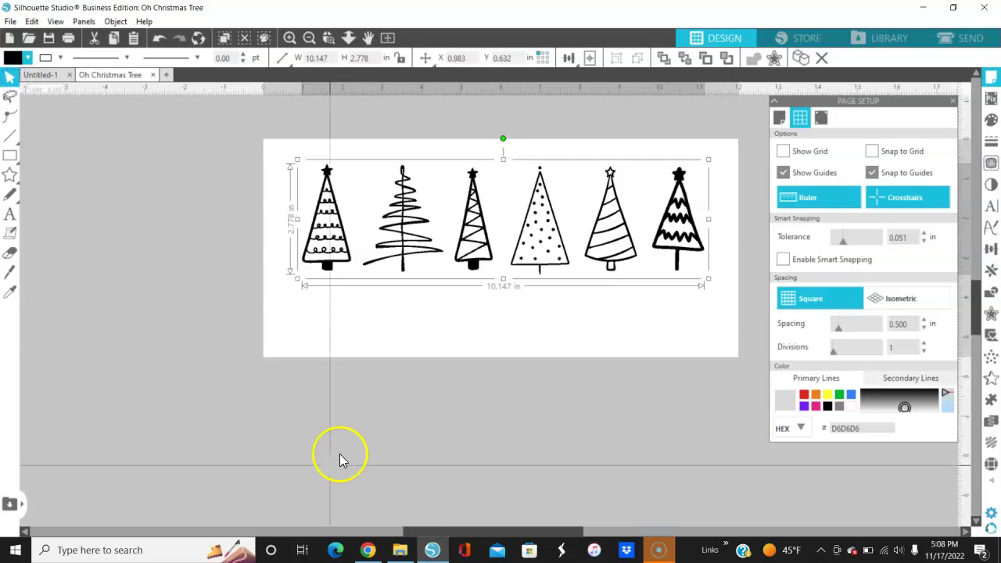
left_click(415, 314)
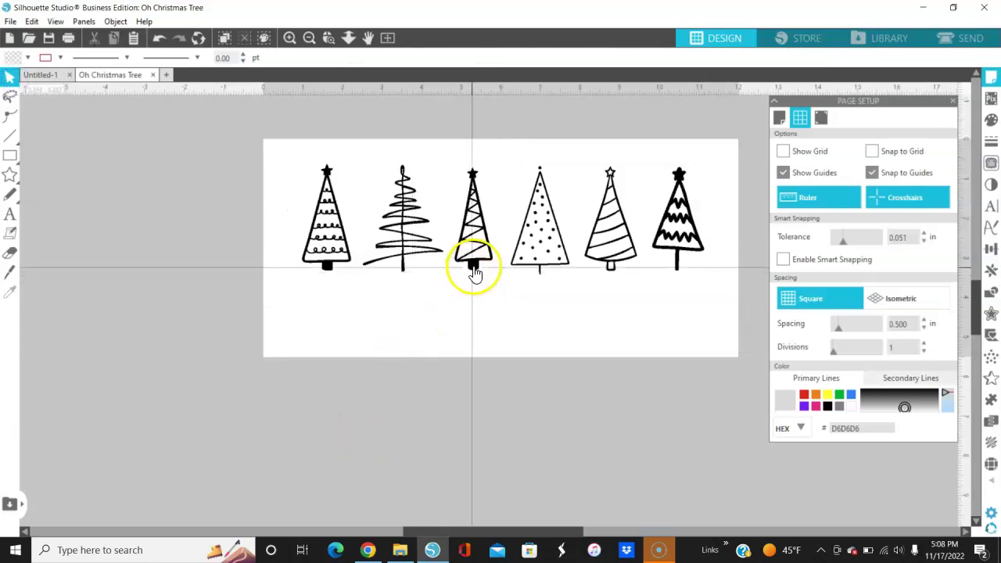
Step: Scale the row of trees down to about 9.5 x 2.6 in and shift it slightly higher on the page
left_click(676, 270)
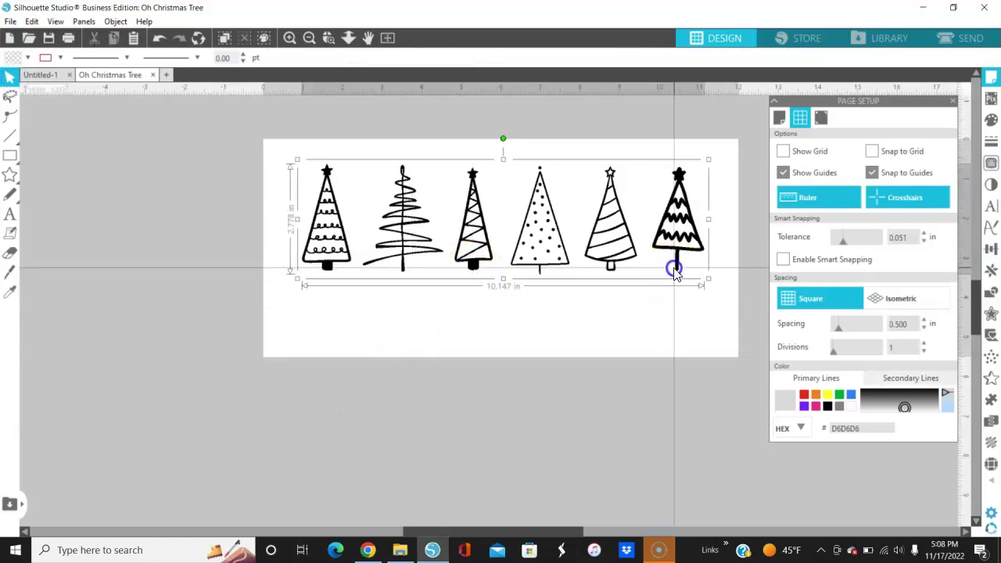
left_click_drag(709, 278, 687, 259)
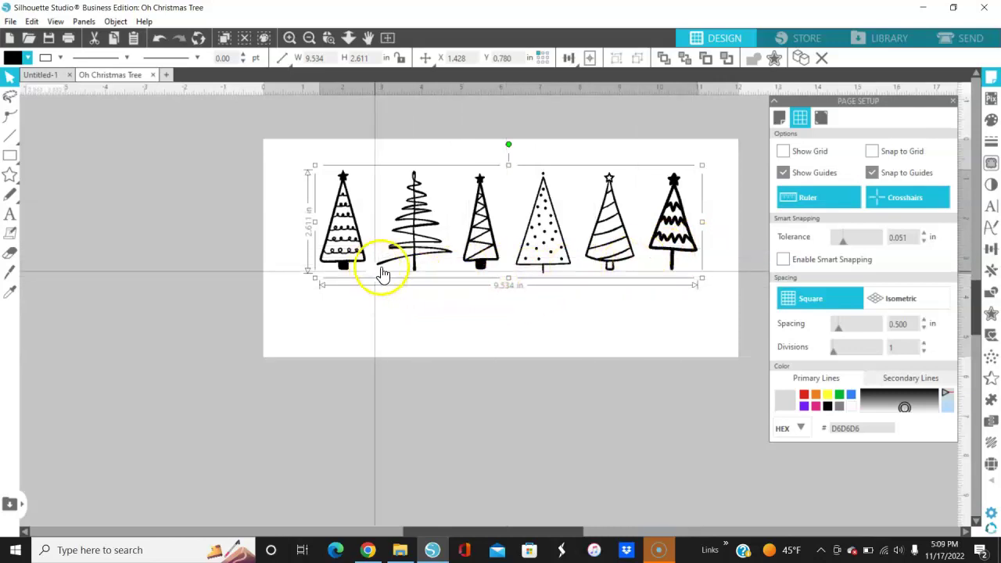
left_click(563, 266)
left_click_drag(563, 266, 560, 258)
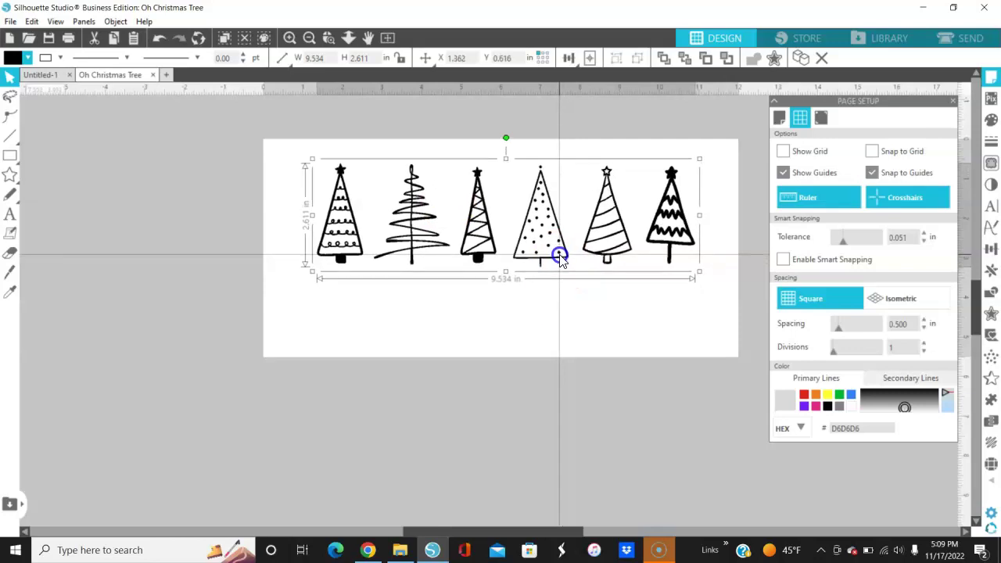
left_click(556, 308)
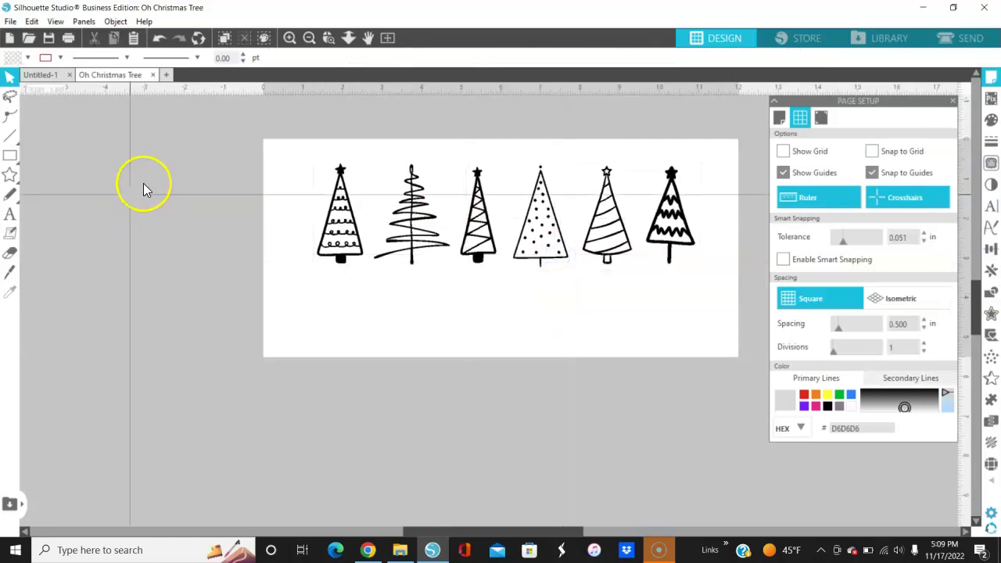
Step: Add the text "Oh Christmas Tree" in 72 pt Arial beneath the row of trees
left_click(11, 213)
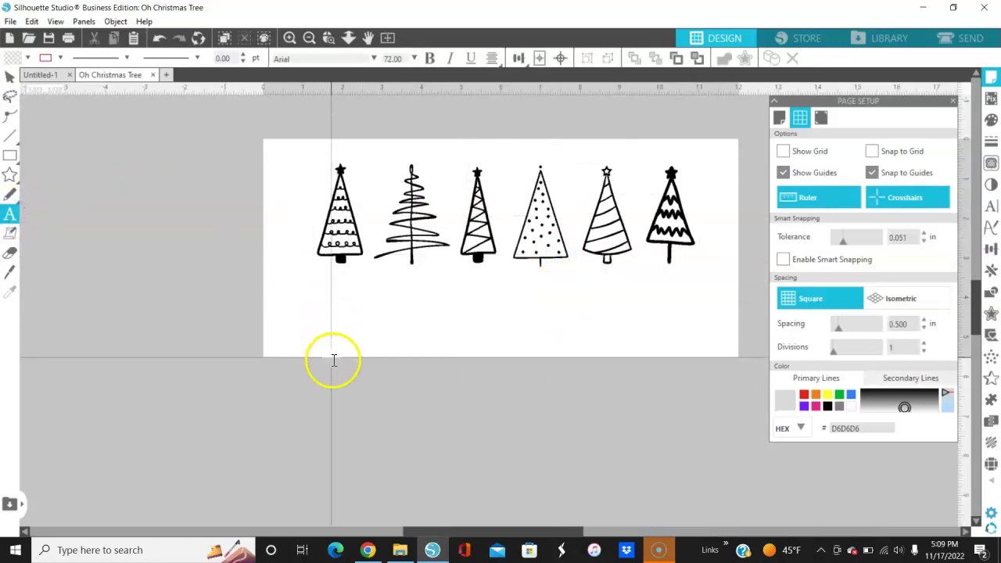
left_click(317, 320)
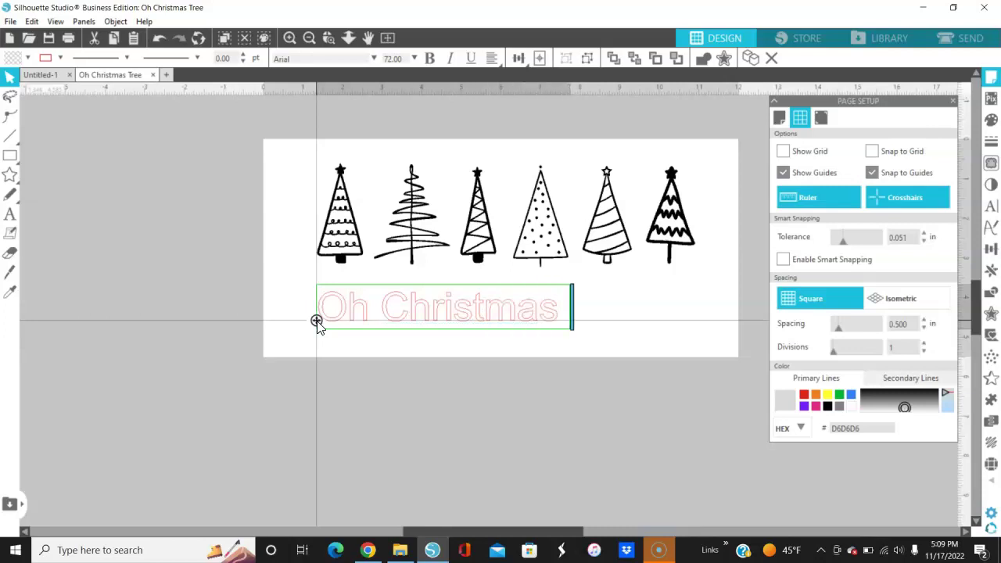
left_click(342, 424)
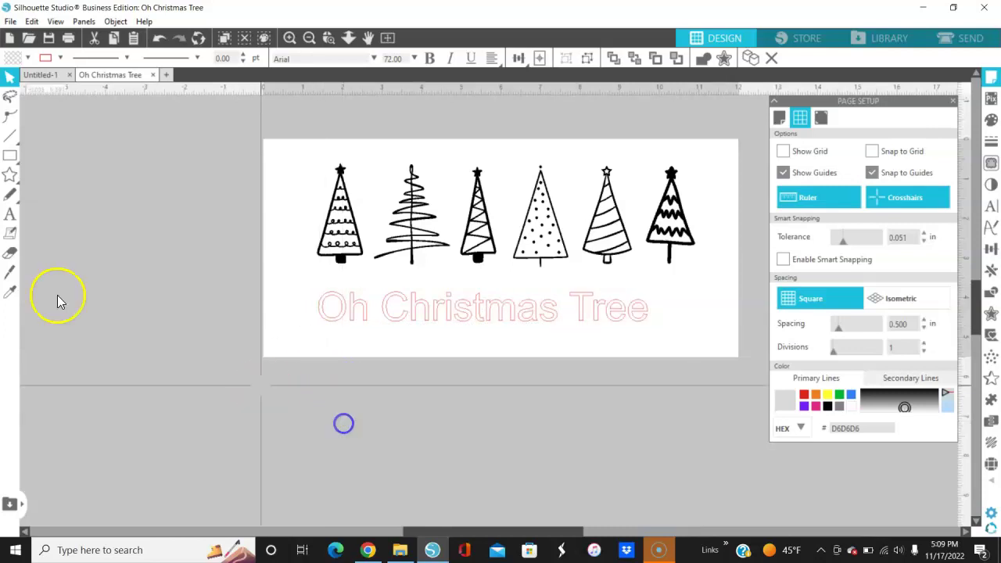
Step: Select the "Oh Christmas Tree" text and shift it horizontally until it sits roughly centred beneath the row of trees
left_click(7, 216)
left_click(282, 306)
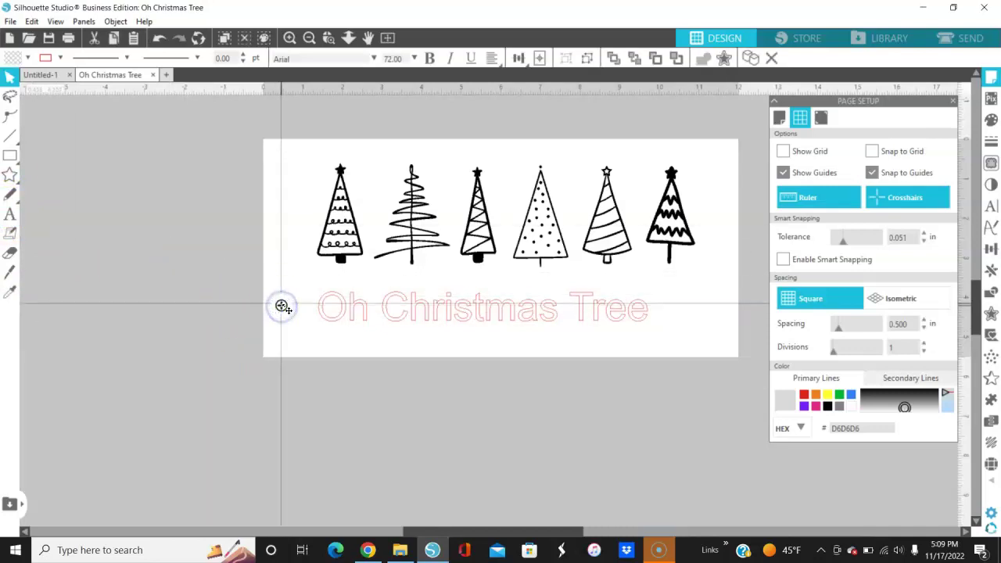
left_click(244, 352)
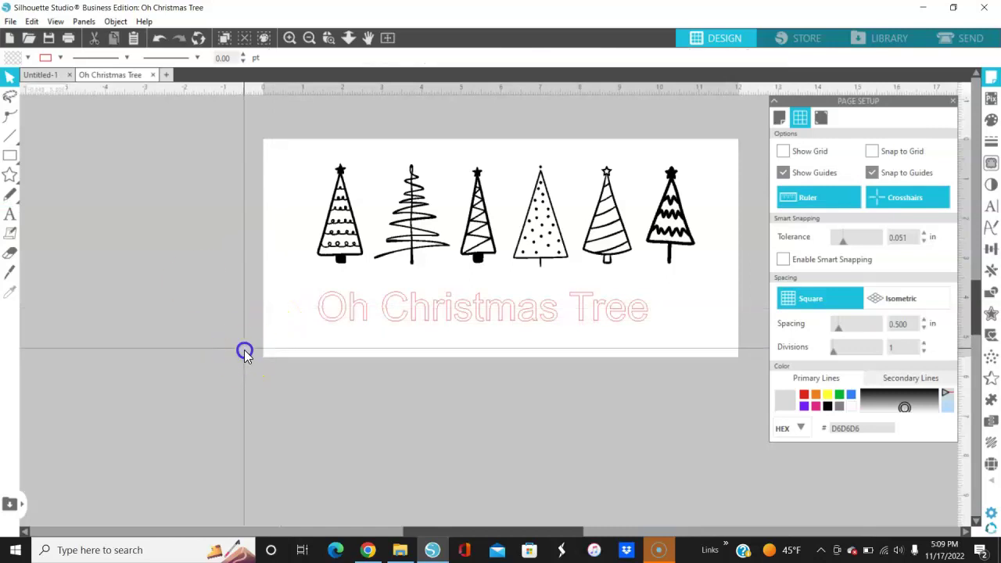
left_click(346, 316)
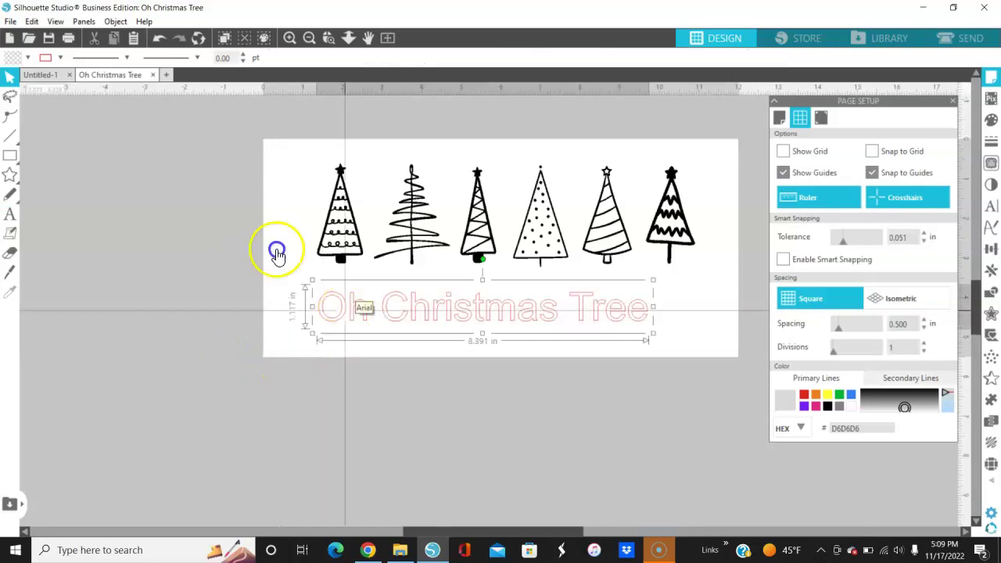
double_click(346, 309)
left_click(610, 392)
left_click_drag(611, 315, 628, 315)
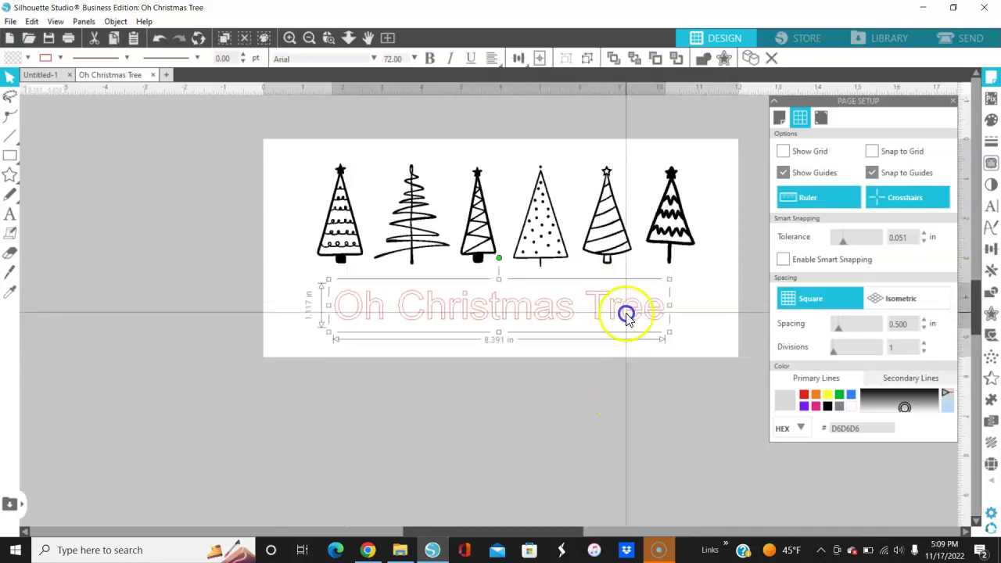
Step: Try the fonts Welcome Christmas, Urban Stencil, Underwood Champion and Twinkling Stars on the "Oh Christmas Tree" text
left_click(991, 208)
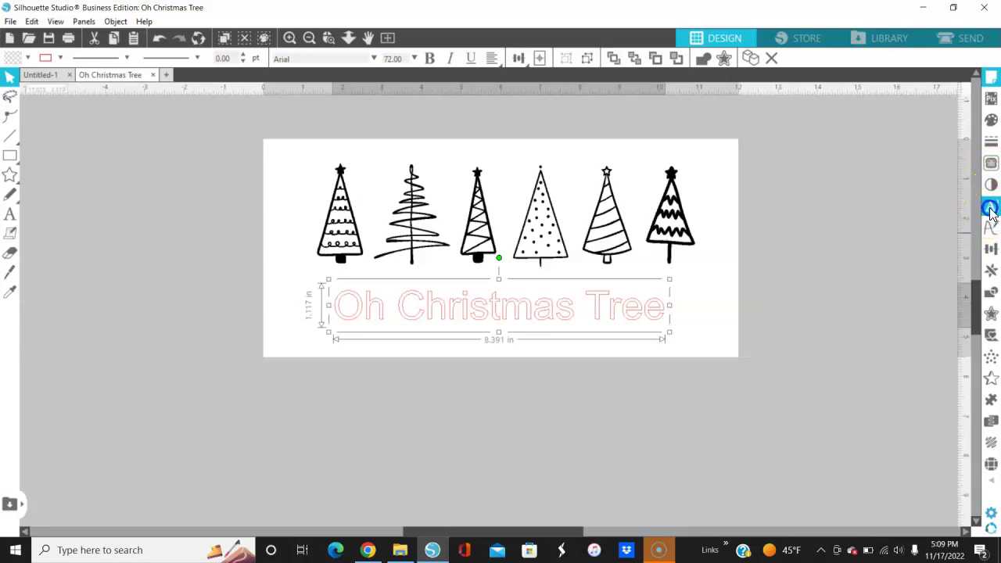
left_click(991, 208)
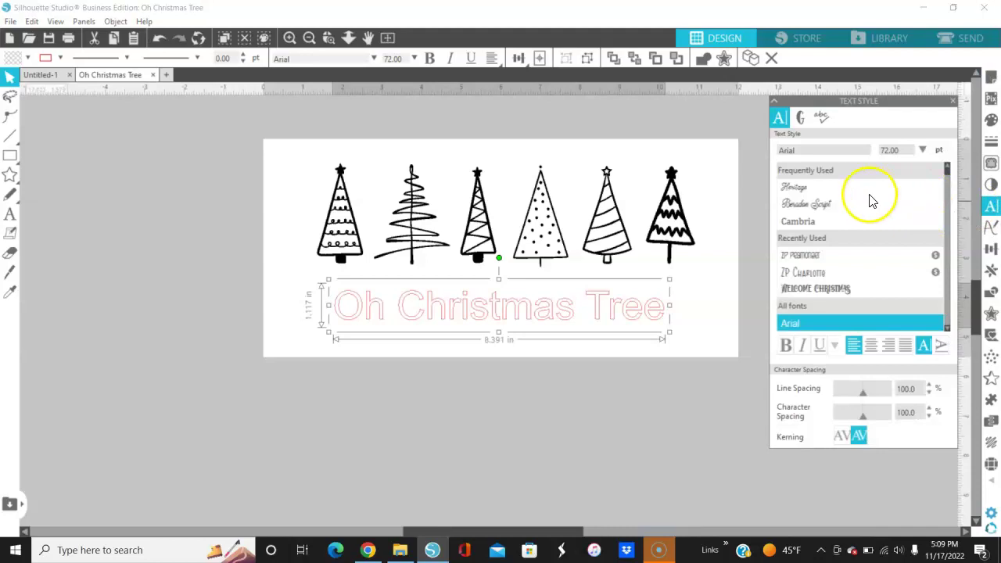
left_click(823, 290)
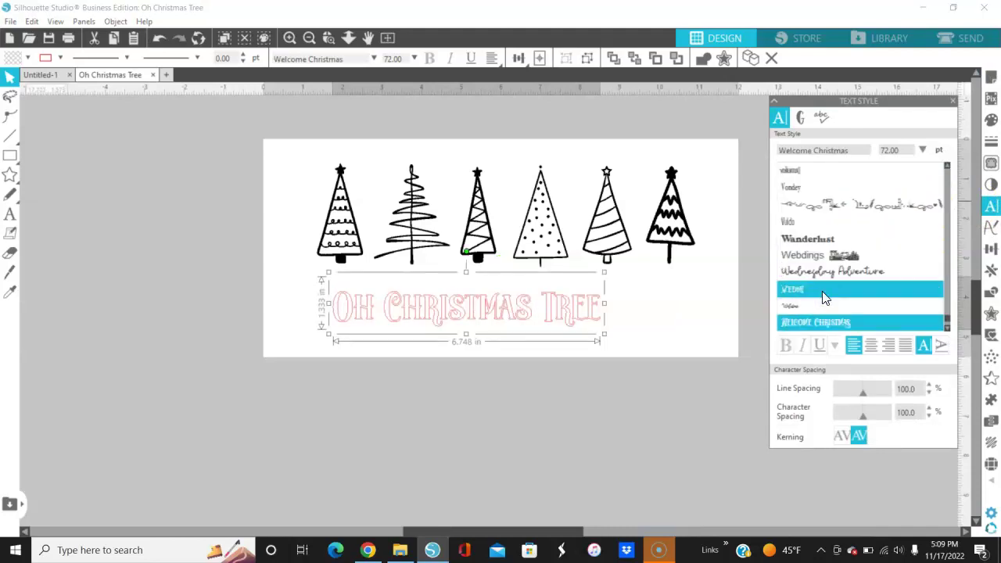
scroll(822, 293, "down", 1)
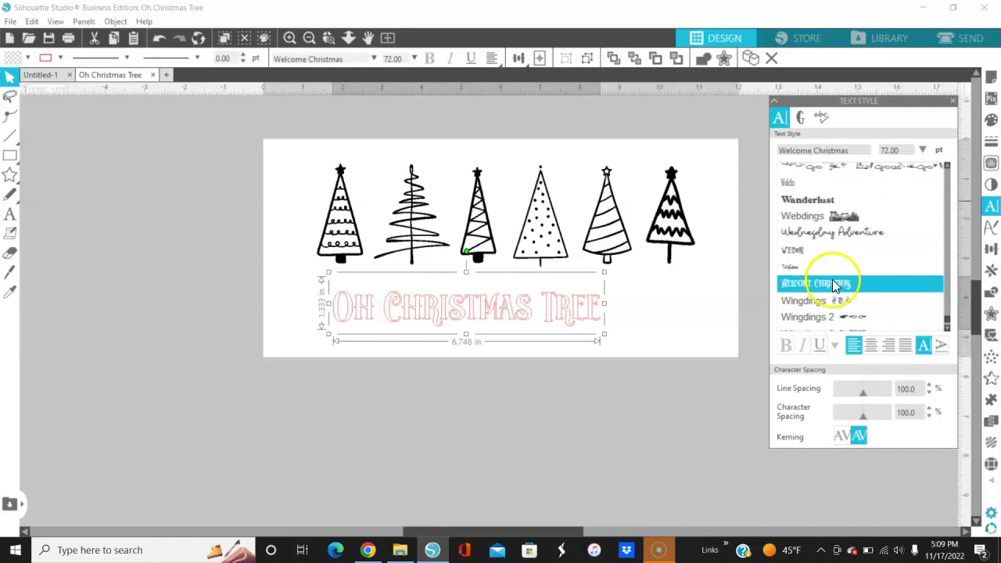
scroll(833, 285, "up", 4)
scroll(833, 285, "up", 2)
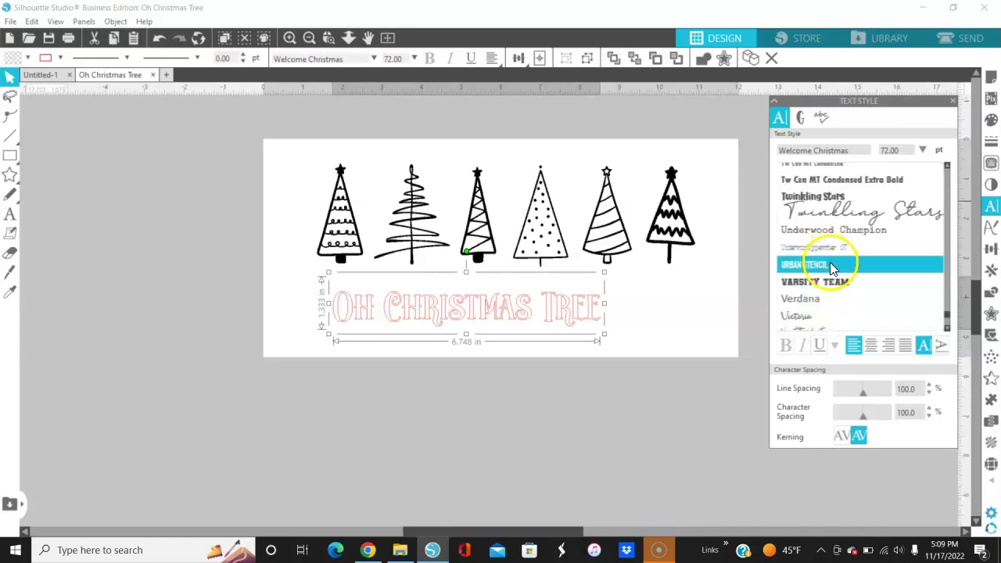
left_click(832, 266)
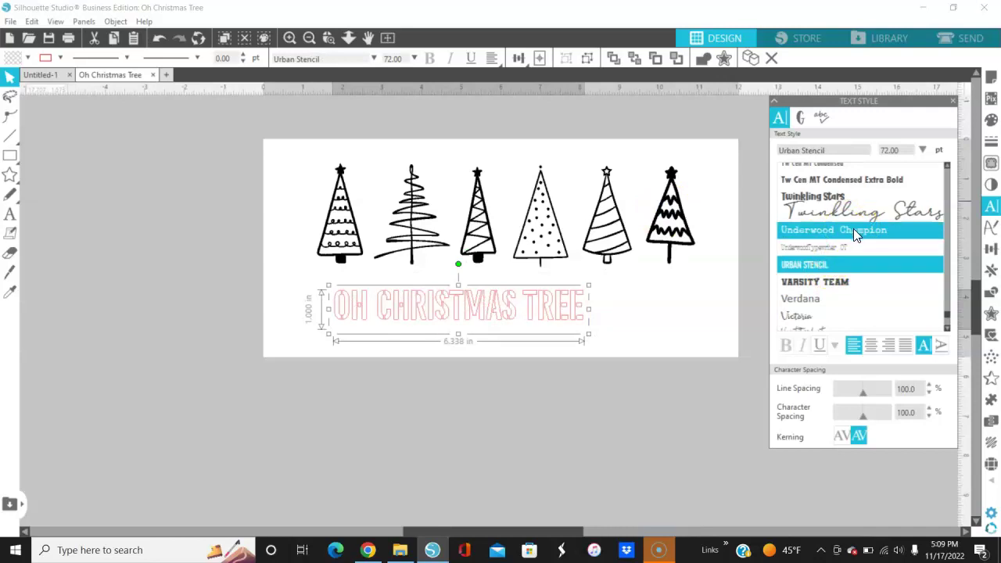
left_click(853, 229)
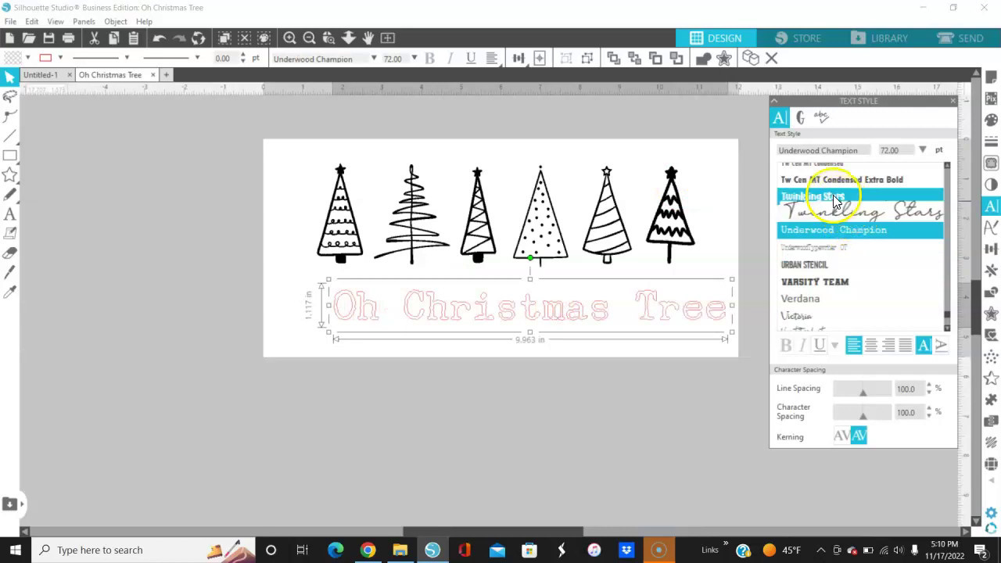
left_click(834, 197)
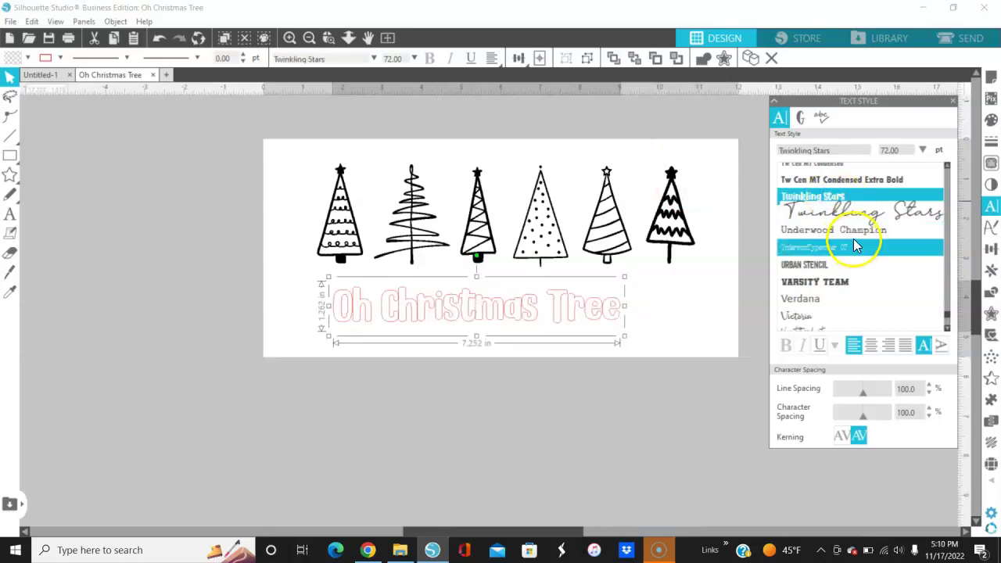
Step: Set the text's font to Tales of Life Font - Regular and enlarge it to about 9.7 x 1.2 in, aligned beneath the trees
scroll(854, 244, "up", 5)
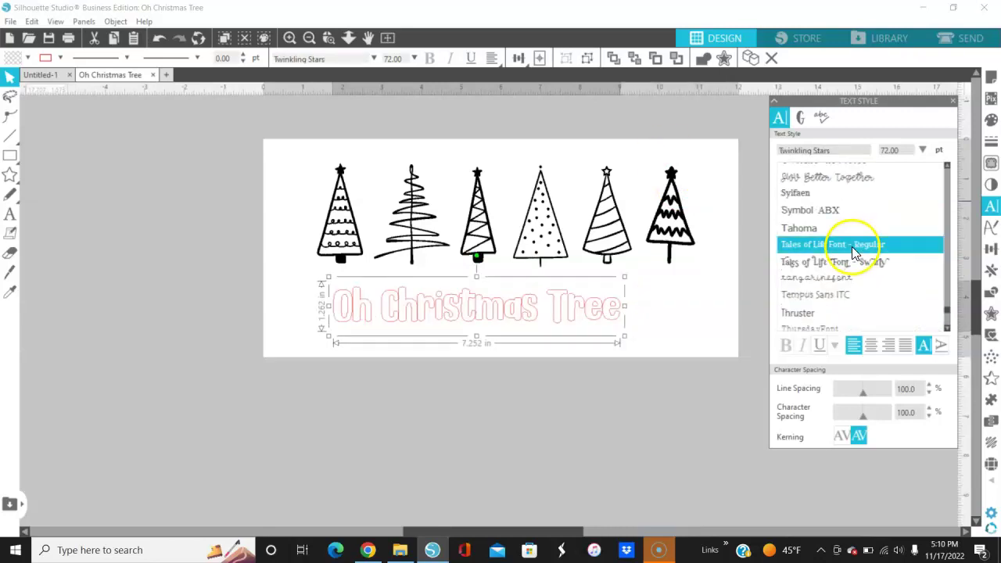
left_click(823, 249)
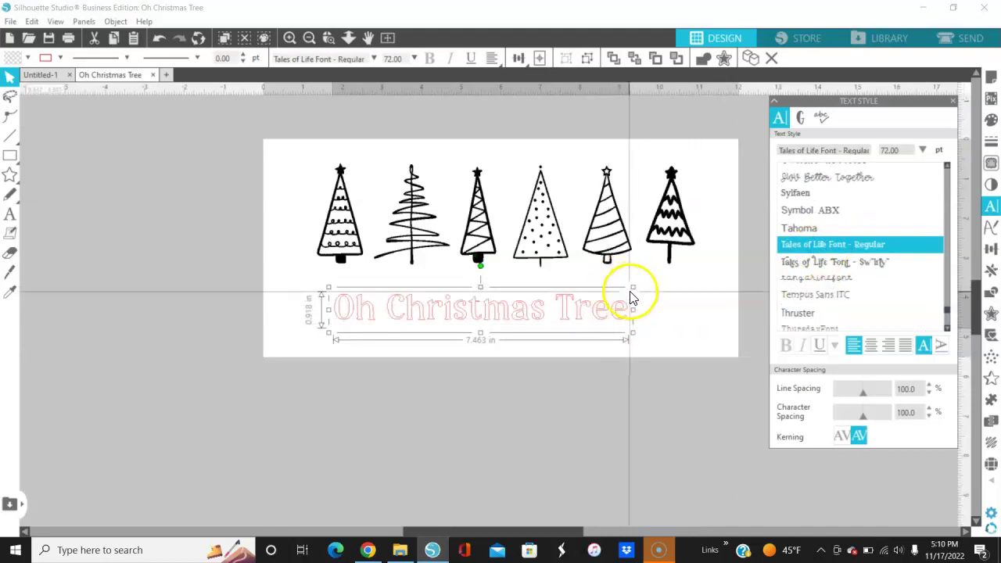
left_click_drag(634, 287, 722, 271)
left_click_drag(702, 308, 682, 308)
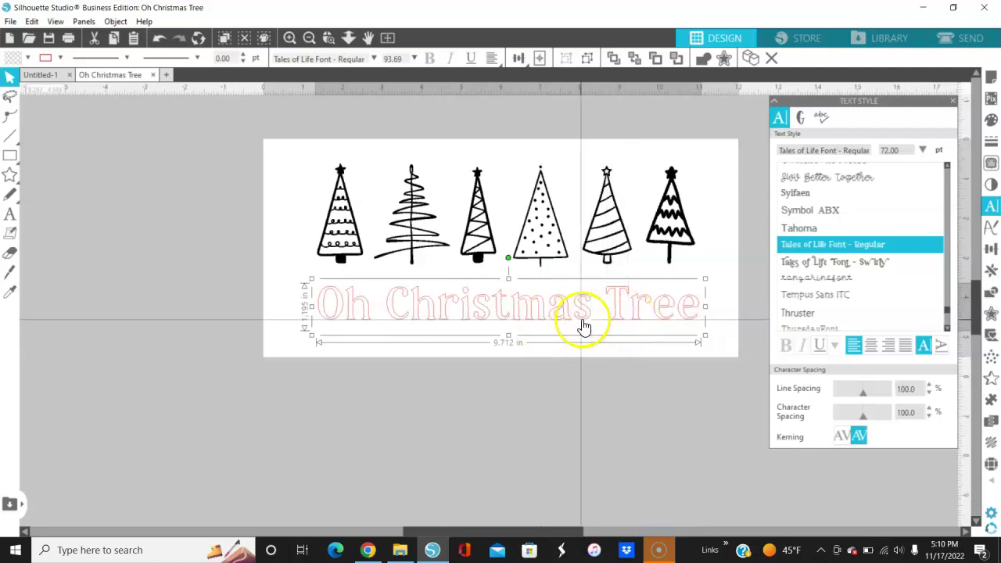
Step: Make the "Oh Christmas Tree" lettering a compound path
scroll(575, 327, "up", 2)
scroll(567, 313, "up", 3)
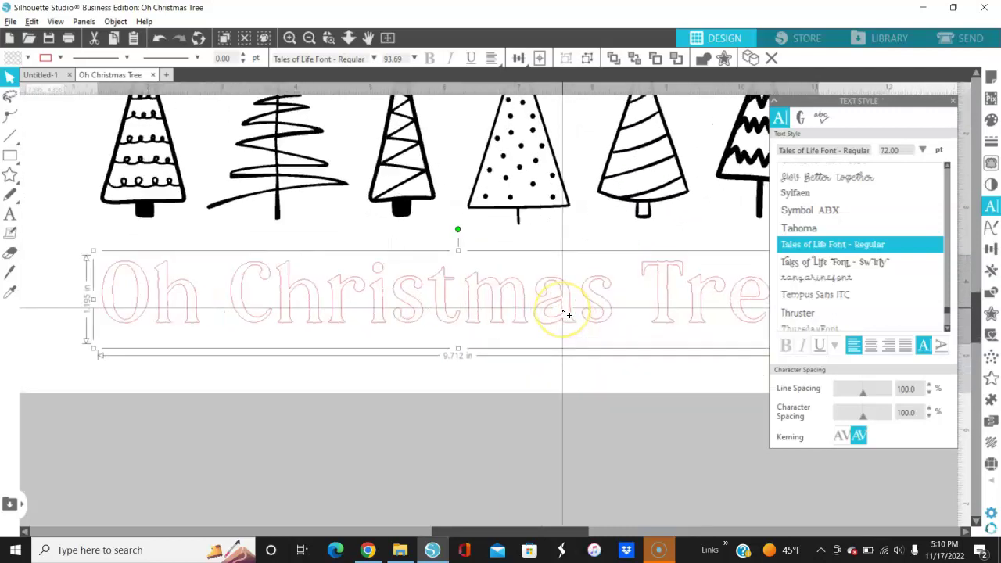
scroll(567, 313, "up", 2)
scroll(591, 319, "down", 4)
scroll(594, 322, "down", 5)
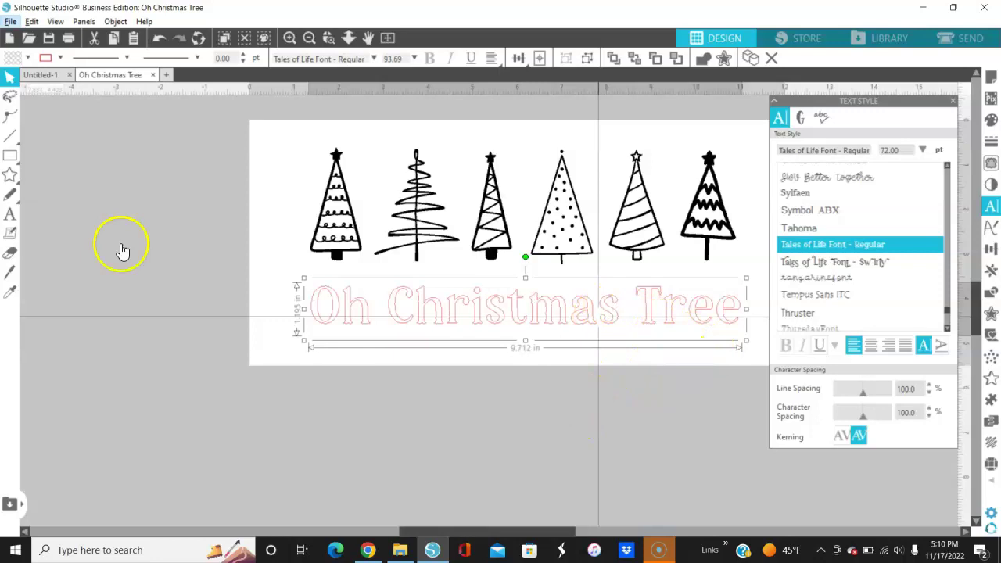
left_click(61, 58)
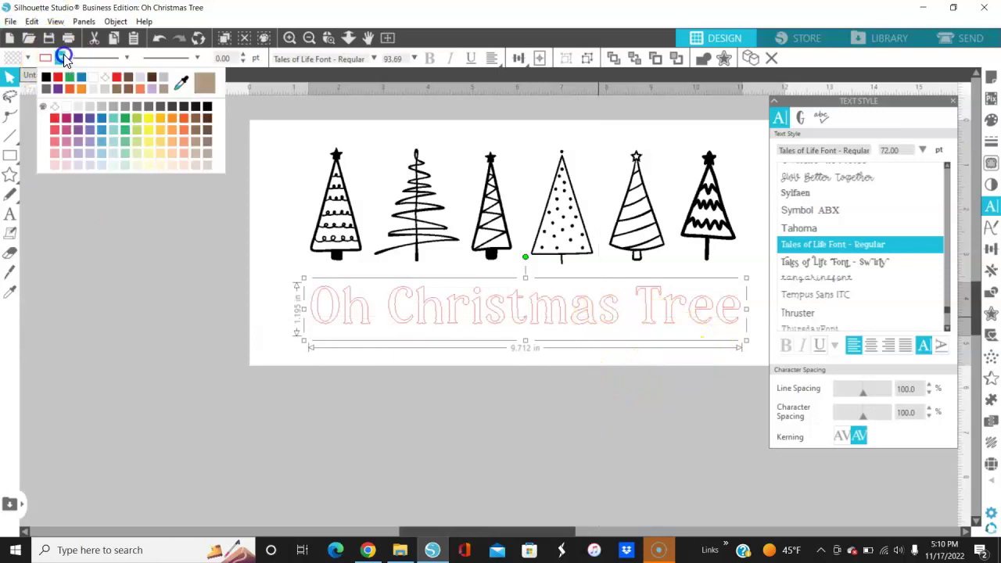
left_click(463, 315)
right_click(463, 316)
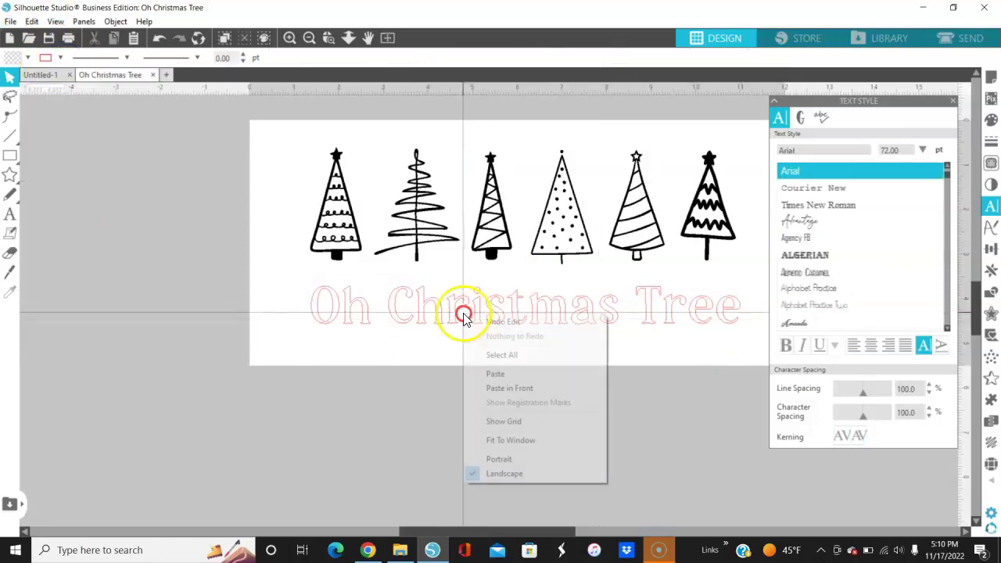
left_click(480, 312)
right_click(482, 315)
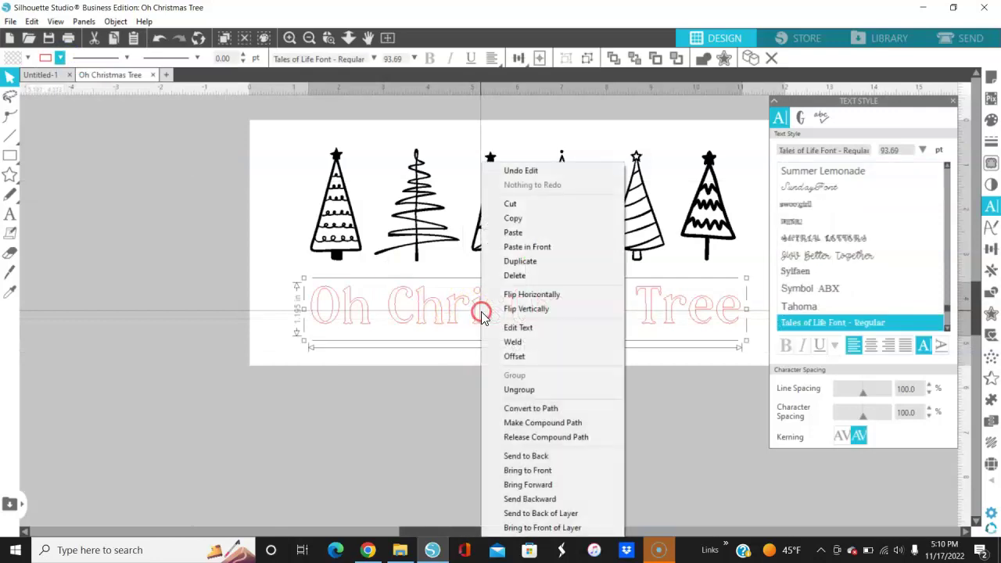
left_click(535, 424)
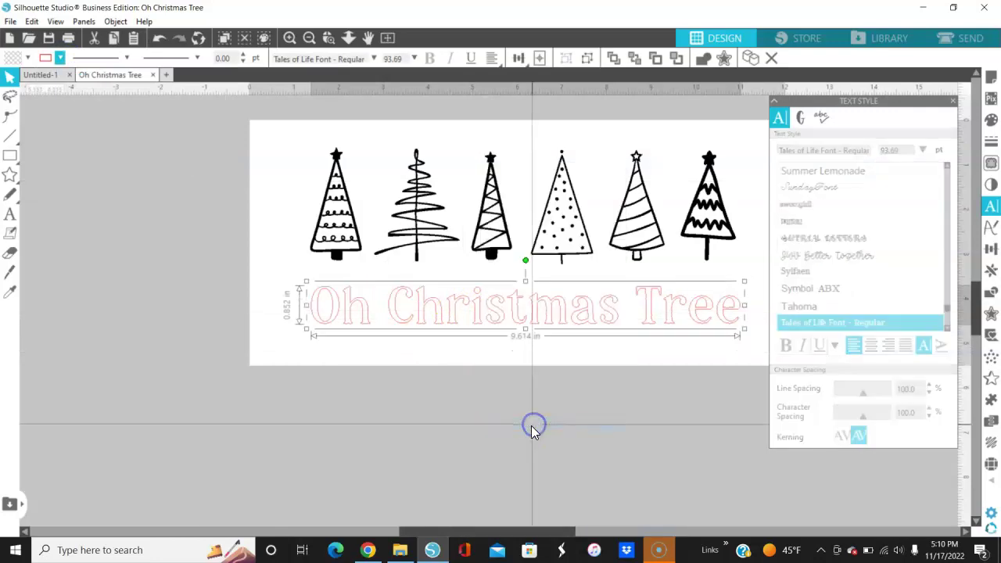
Step: Nudge the lettering slightly sideways and set both its line colour and its fill to black
left_click_drag(394, 305, 397, 305)
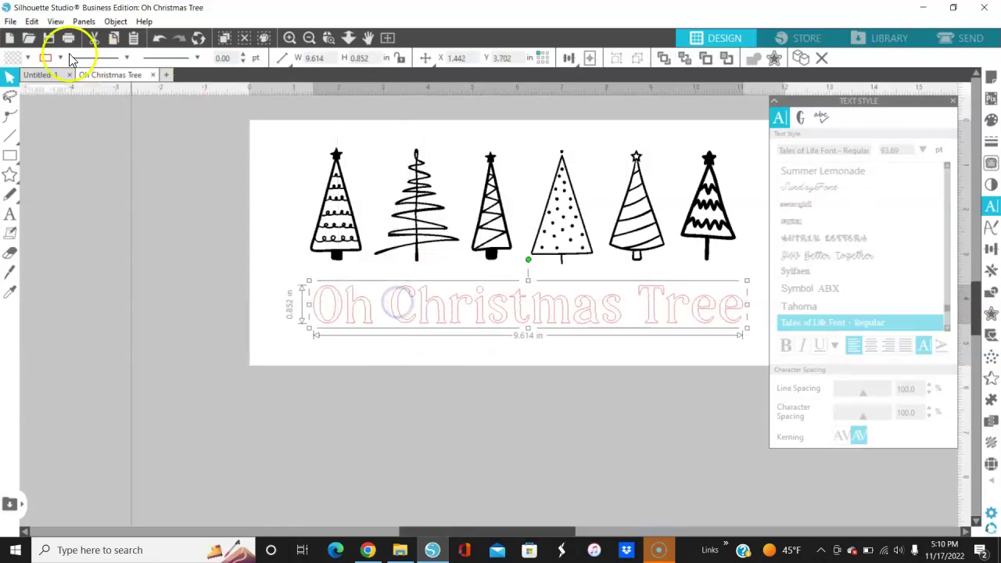
left_click(59, 59)
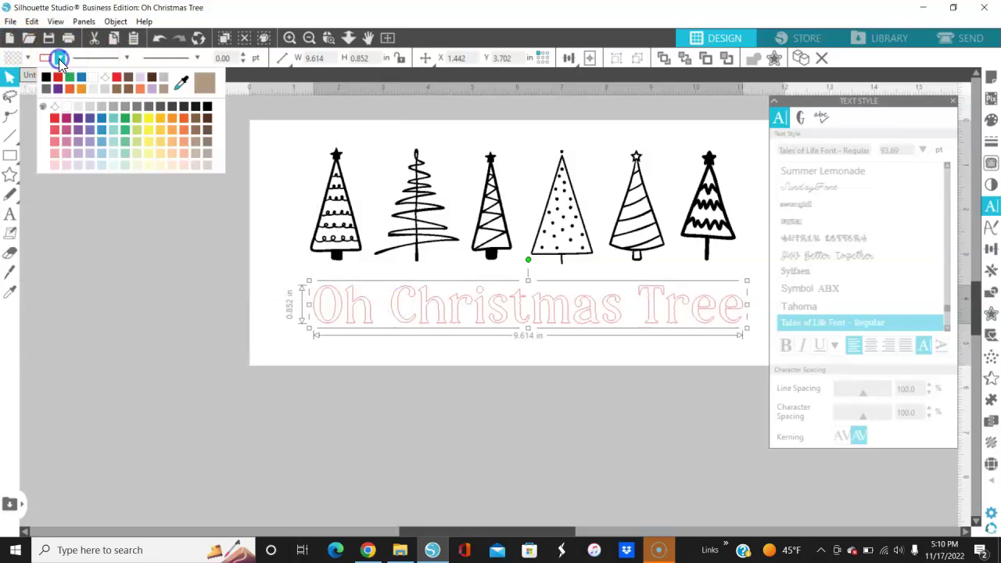
left_click(48, 77)
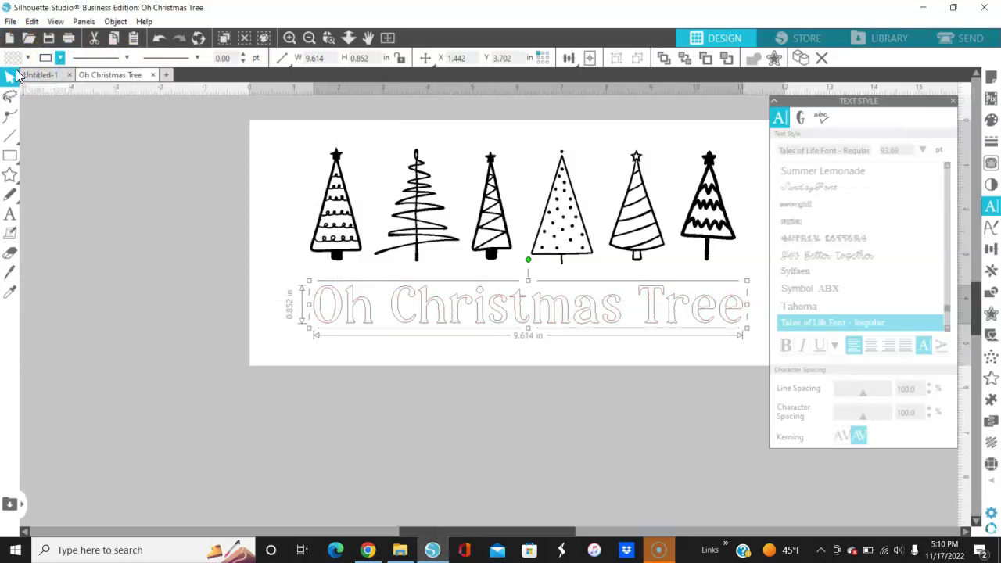
left_click(28, 59)
left_click(14, 77)
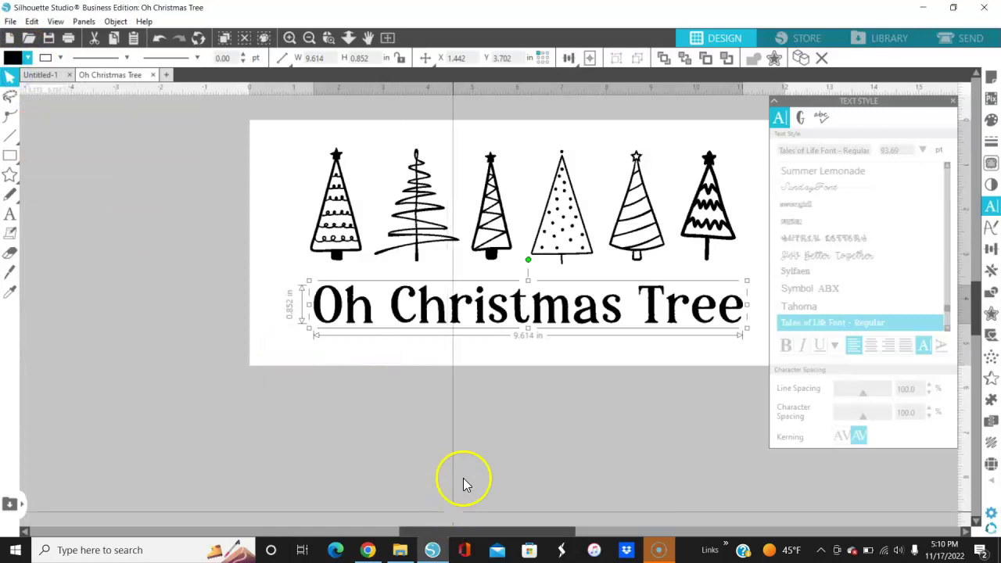
left_click(508, 470)
left_click_drag(516, 537, 540, 529)
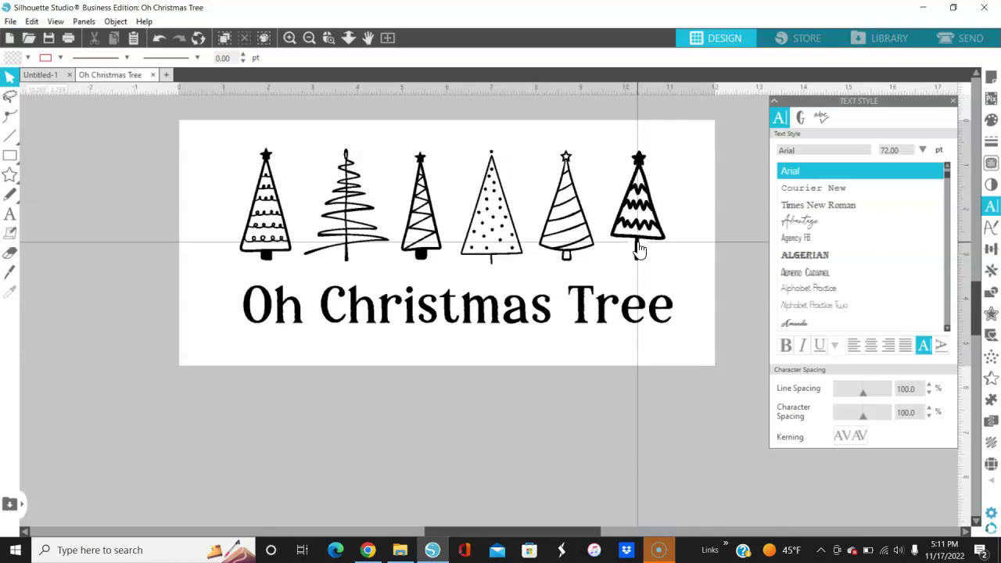
Step: Group the row of trees with the lettering and move the group to about X 1.11, Y 0.75 in on the page
left_click_drag(639, 249, 637, 269)
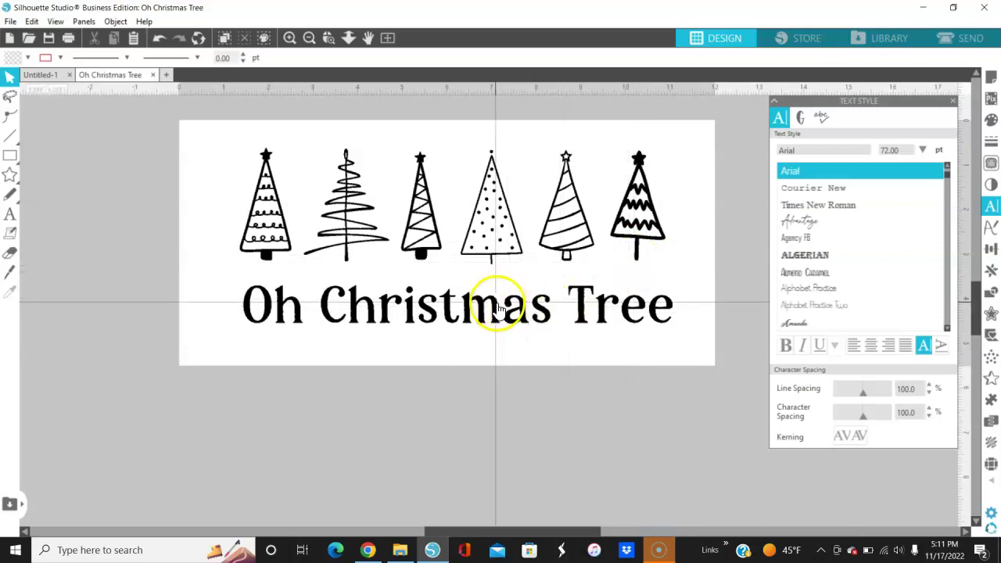
left_click_drag(216, 150, 557, 338)
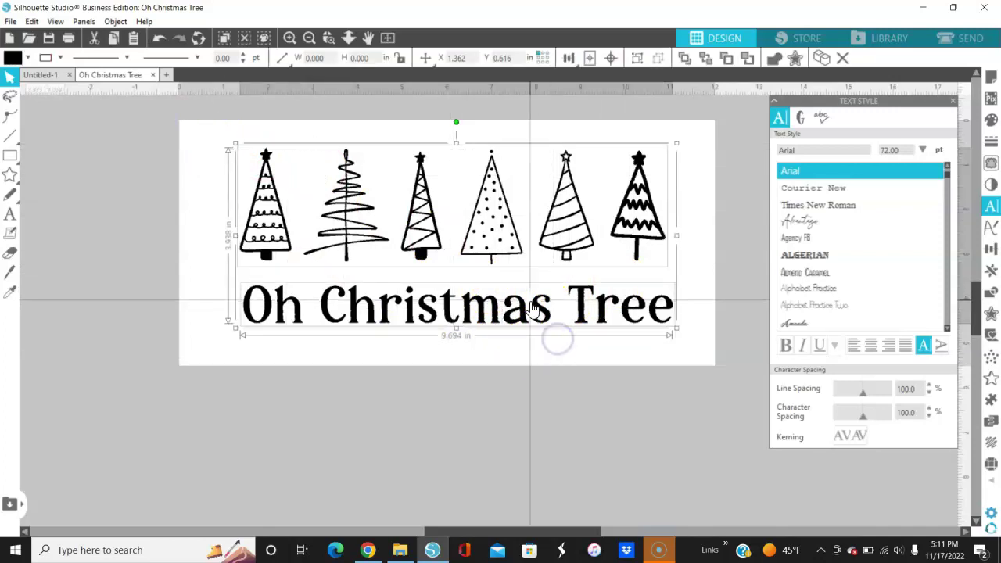
left_click(375, 380)
left_click_drag(199, 131, 472, 352)
right_click(483, 315)
left_click(530, 406)
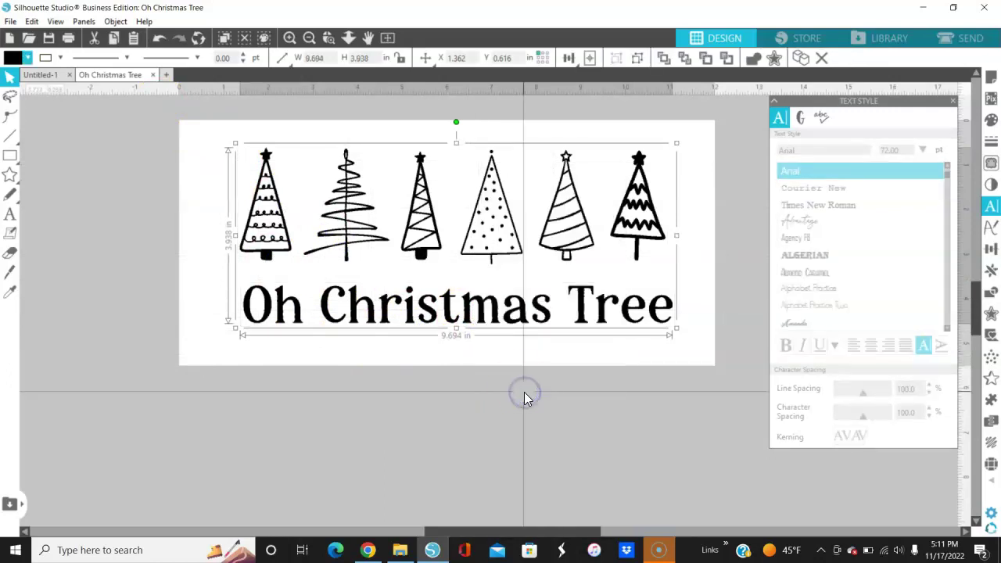
mouse_move(496, 252)
left_mouse_down()
mouse_move(489, 356)
mouse_move(545, 291)
mouse_move(476, 281)
mouse_move(487, 253)
mouse_move(474, 253)
mouse_move(488, 257)
left_mouse_up()
Step: Flip the grouped trees and lettering horizontally and reposition the mirrored group to about X 1.27, Y 0.70 in
right_click(490, 260)
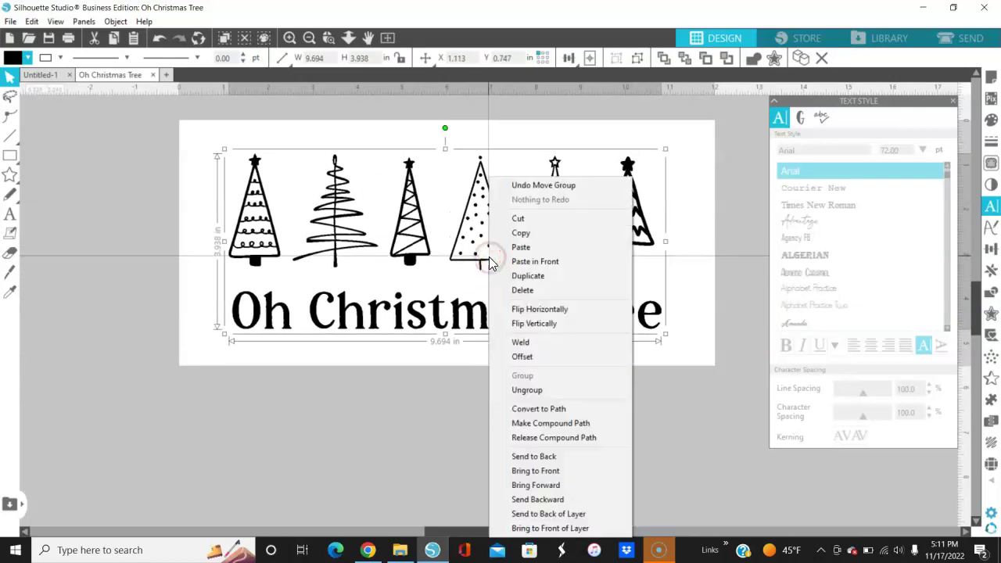
left_click(532, 313)
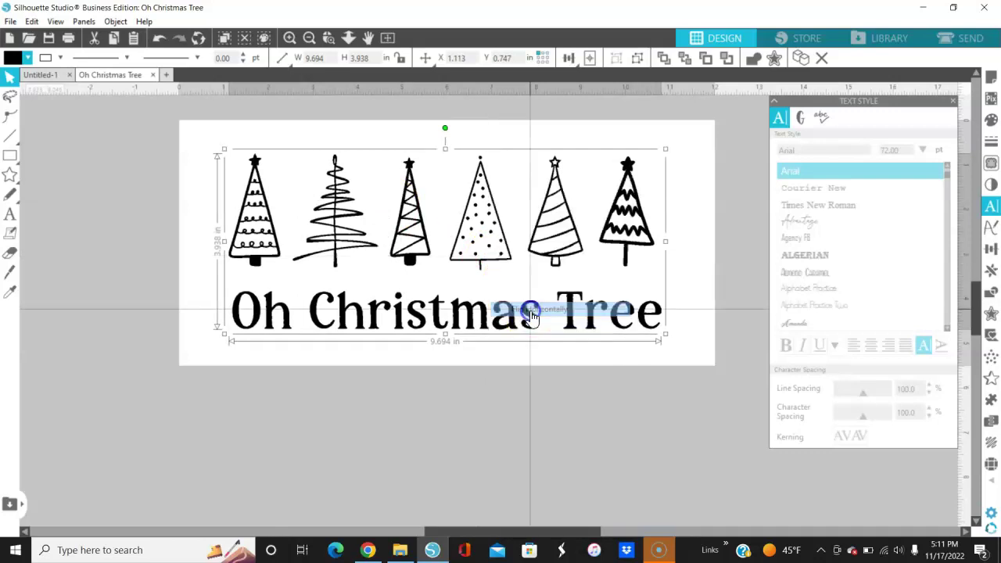
left_click(621, 352)
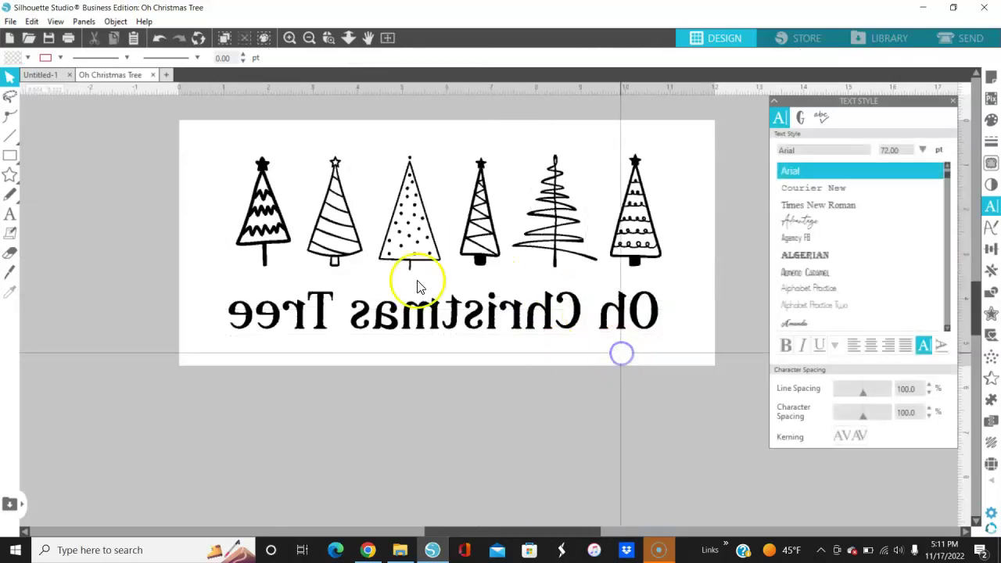
left_click(568, 266)
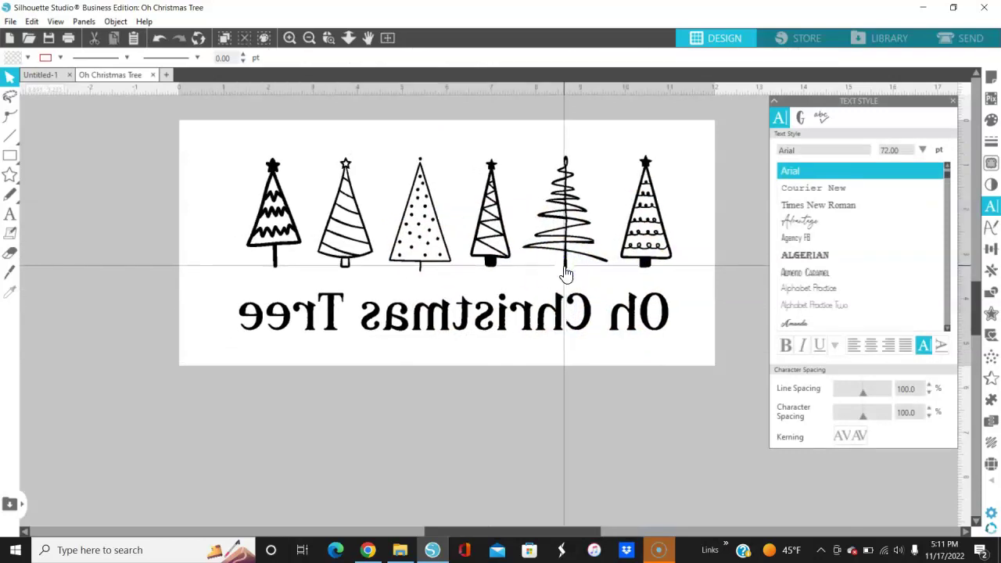
left_click_drag(567, 273, 565, 265)
left_click(564, 265)
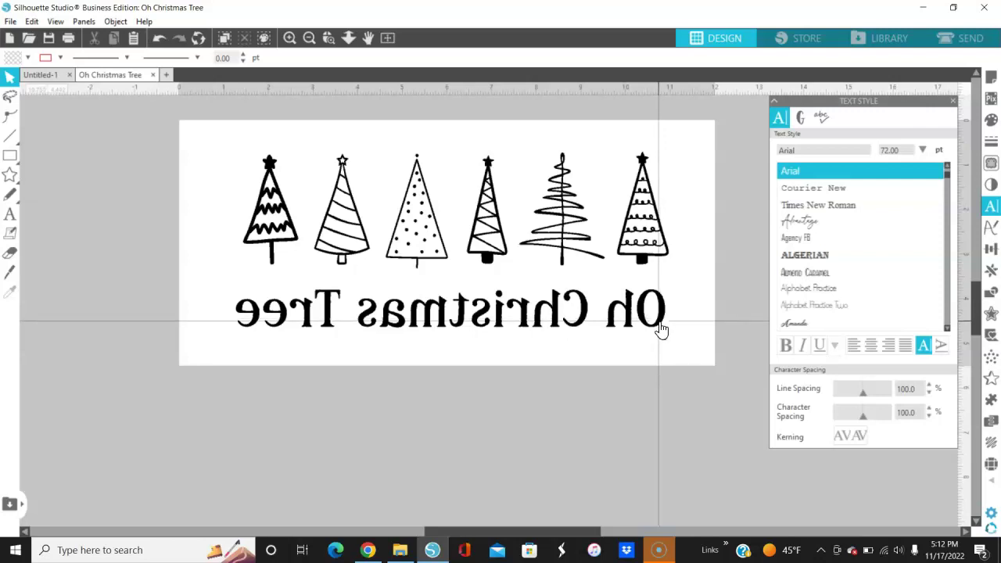
Step: Flip the mirrored group of trees and lettering horizontally back to its readable orientation
left_click_drag(661, 331, 587, 311)
right_click(586, 311)
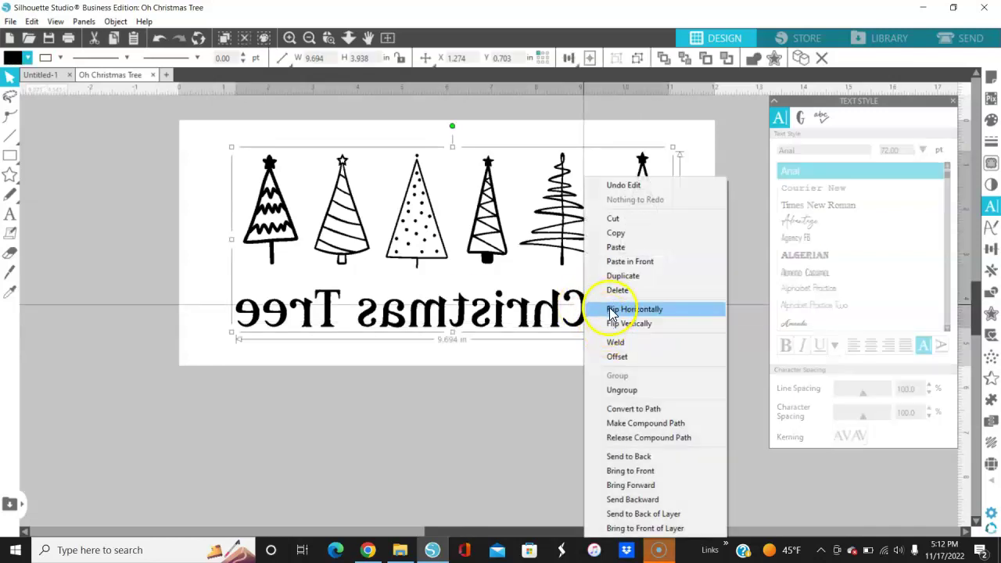
left_click(612, 311)
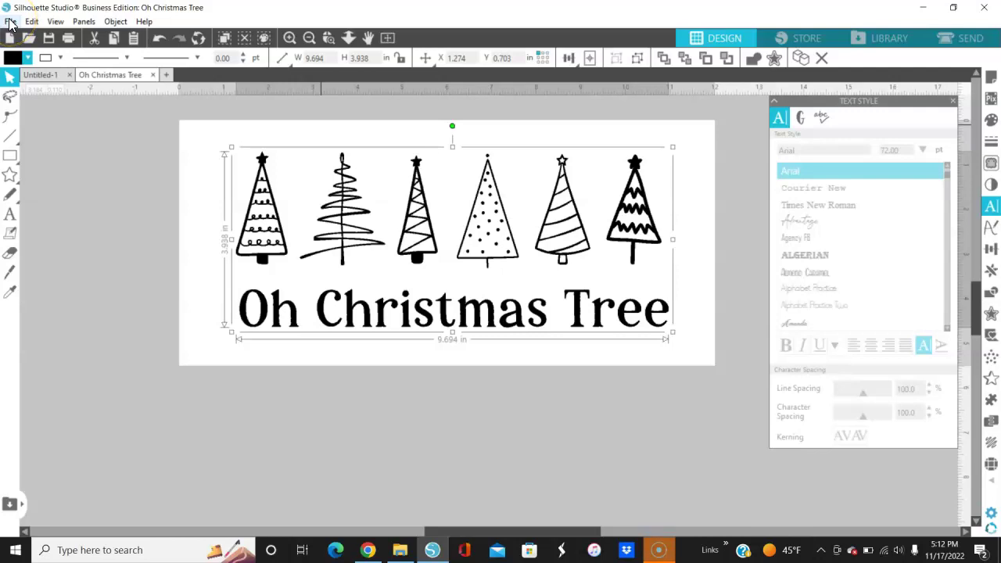
Step: Start saving the design as an SVG named Oh Christmas Tree in Downloads, cancel the save and deselect the artwork
left_click(10, 21)
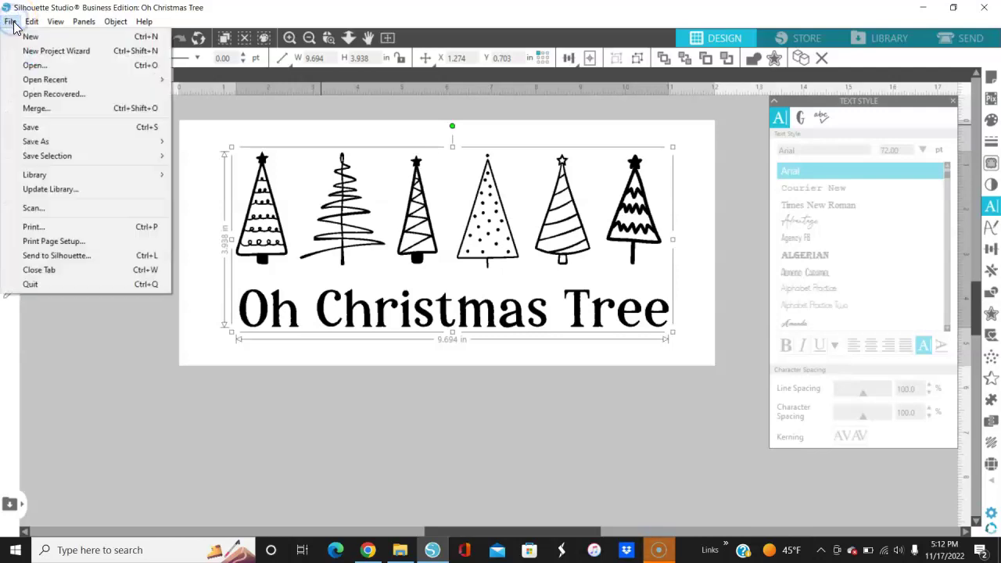
left_click(45, 142)
left_click(202, 145)
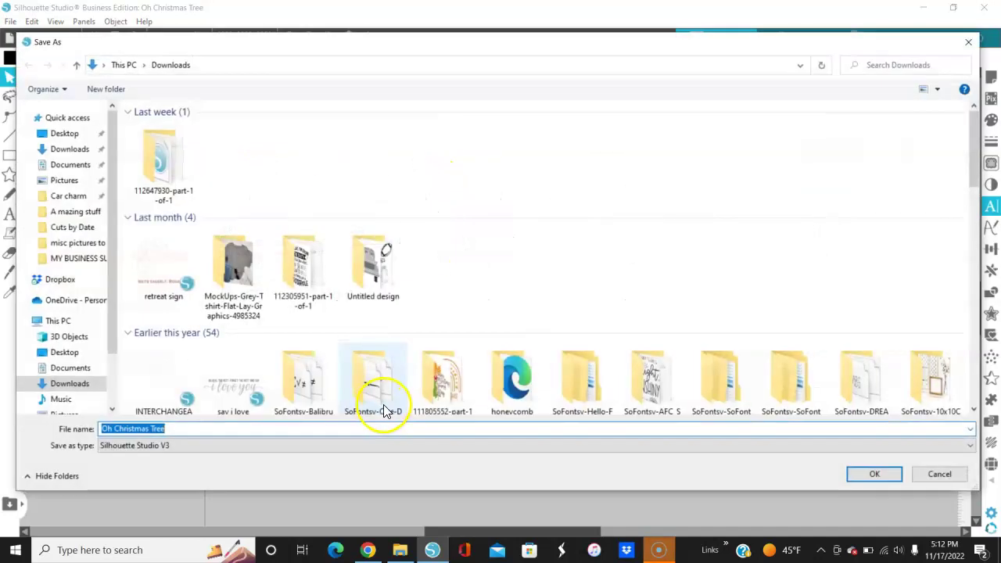
left_click(201, 450)
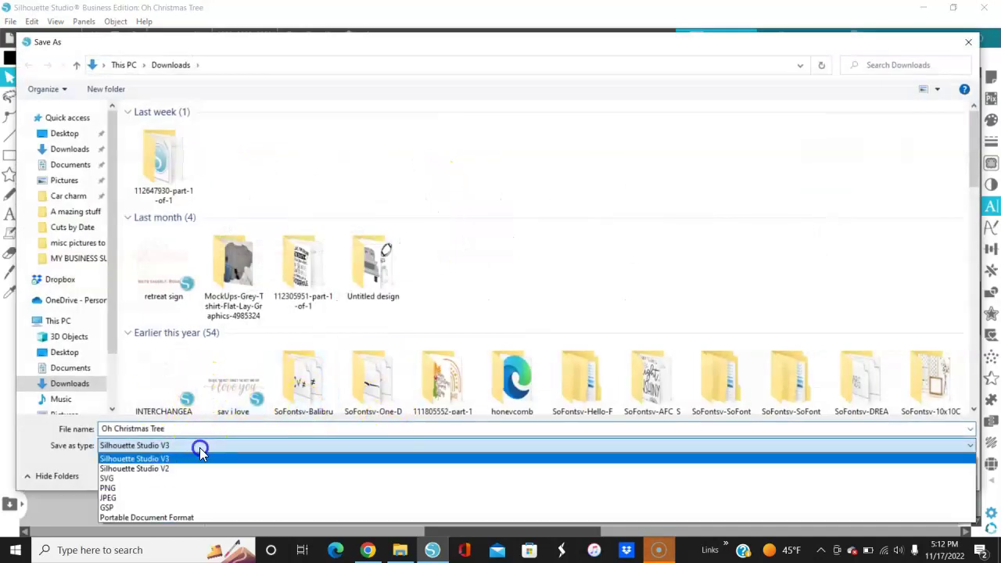
left_click(161, 478)
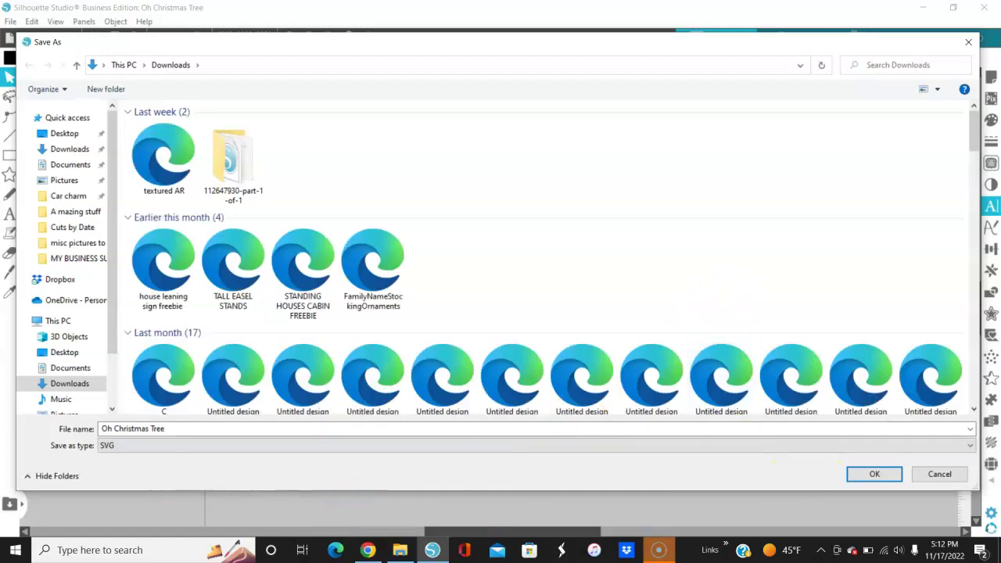
left_click(949, 474)
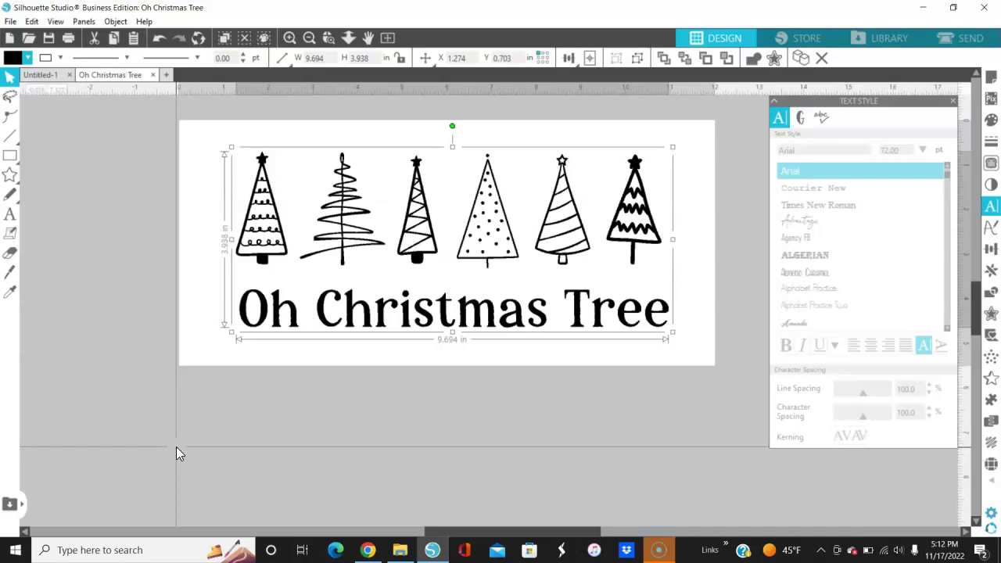
left_click(123, 402)
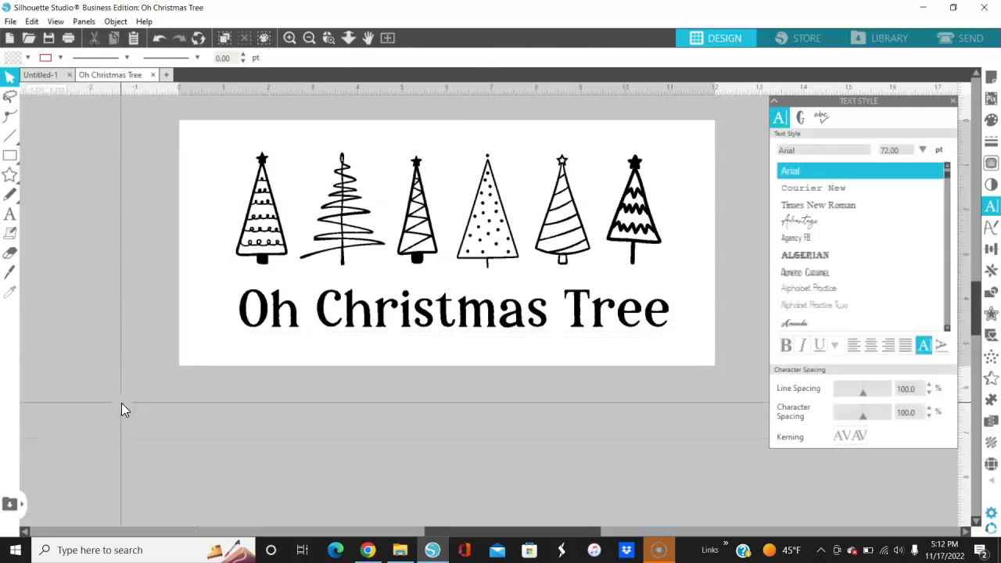